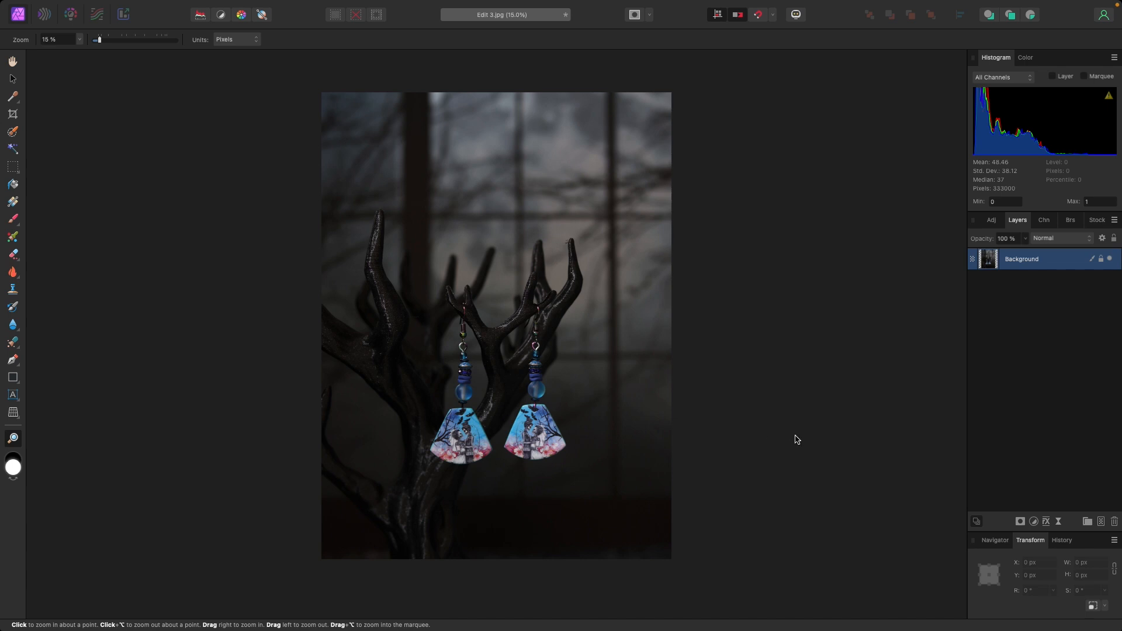
- Add a Curves adjustment above the photo and raise the Master curve's highlights at about X 0.899, Y 0.955
{"action": "left_click", "coordinate": [1034, 522]}
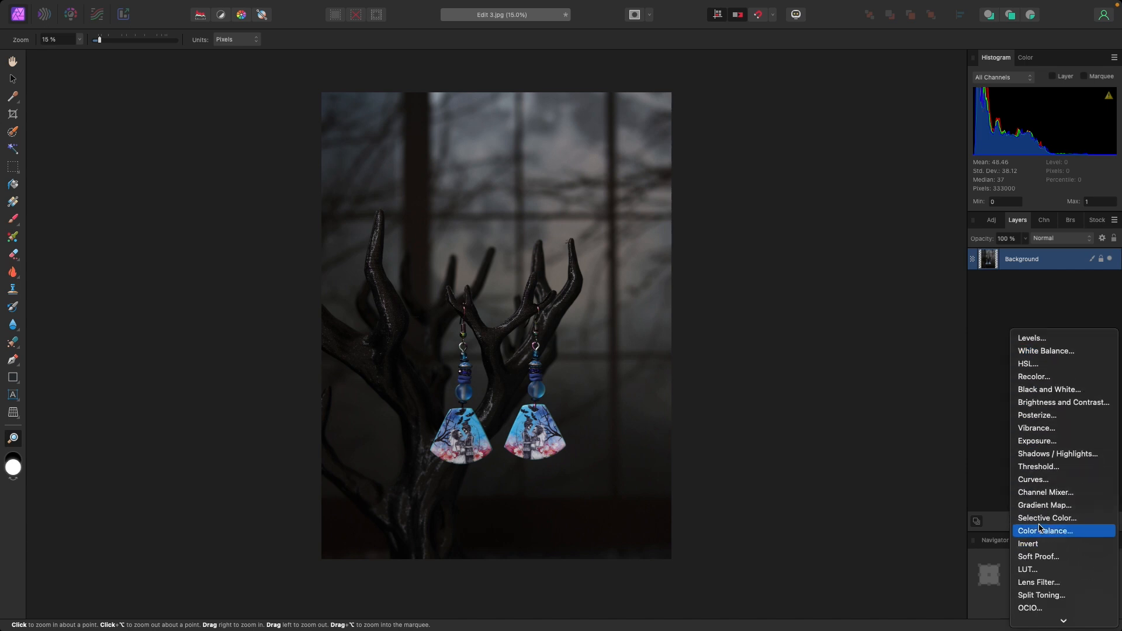
{"action": "left_click", "coordinate": [1032, 480]}
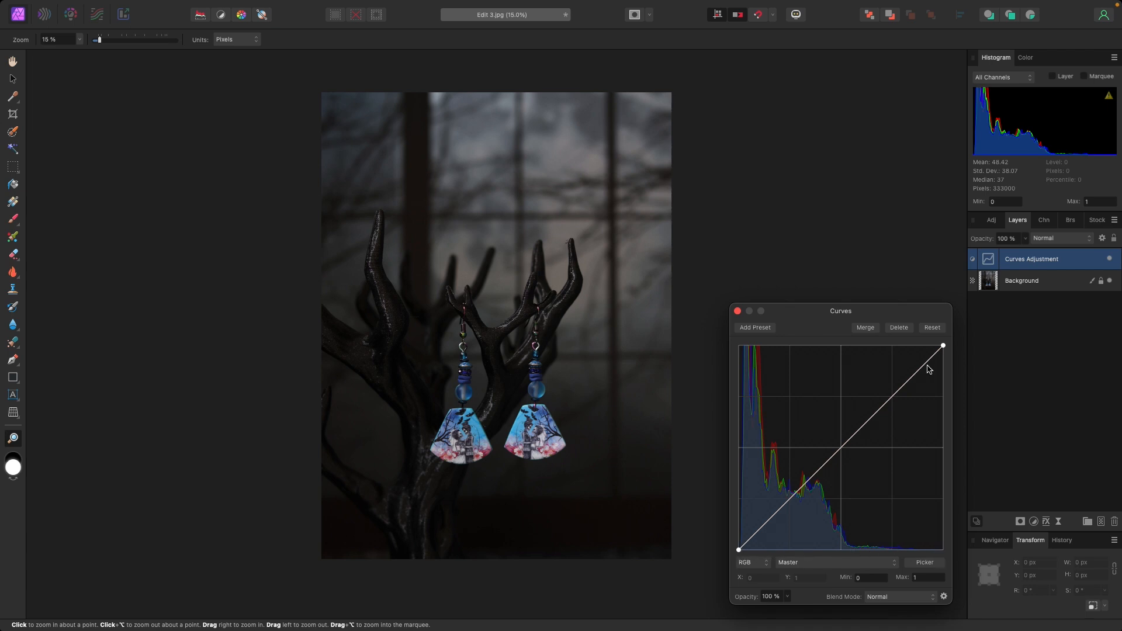
{"action": "left_click_drag", "start_coordinate": [932, 357], "coordinate": [904, 357]}
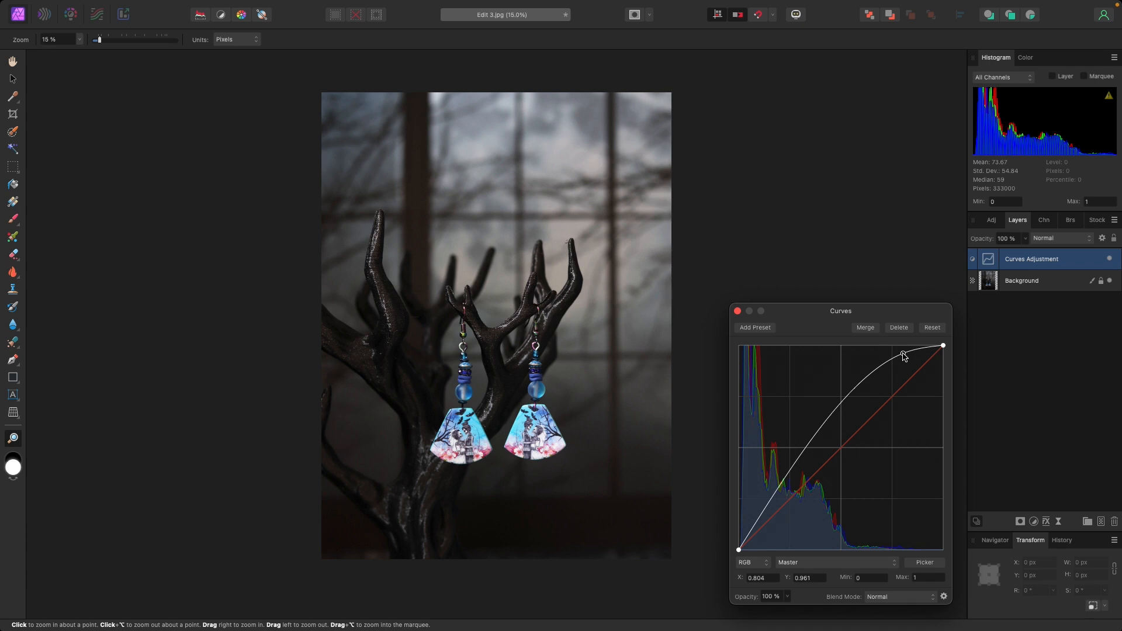
{"action": "left_click_drag", "start_coordinate": [903, 357], "coordinate": [899, 351]}
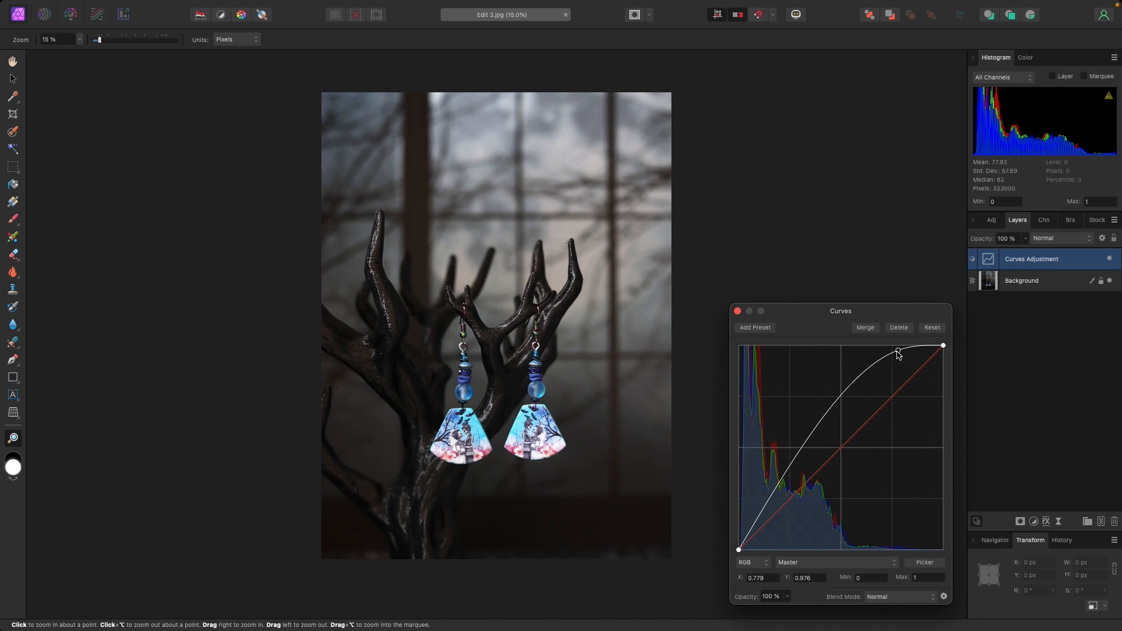
{"action": "left_click_drag", "start_coordinate": [898, 353], "coordinate": [923, 354]}
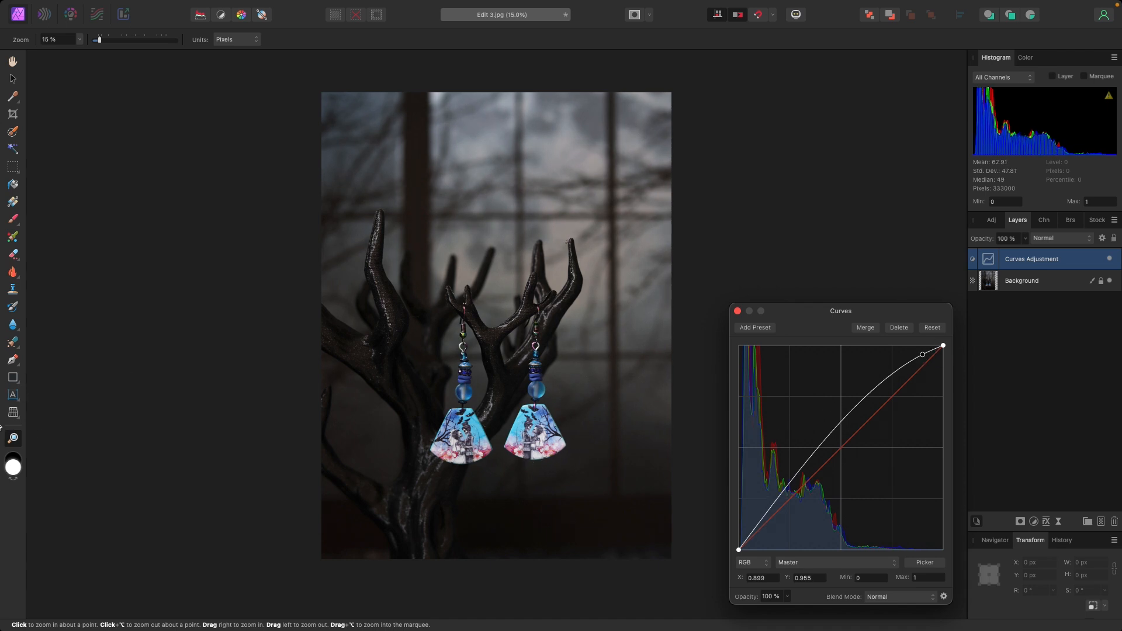
- Check the earring pendant's detail up close and soften the brightening by moving the highlights point to about X 0.95, Y 0.971
{"action": "left_click", "coordinate": [14, 440]}
{"action": "left_click", "coordinate": [454, 448]}
{"action": "left_click", "coordinate": [454, 448]}
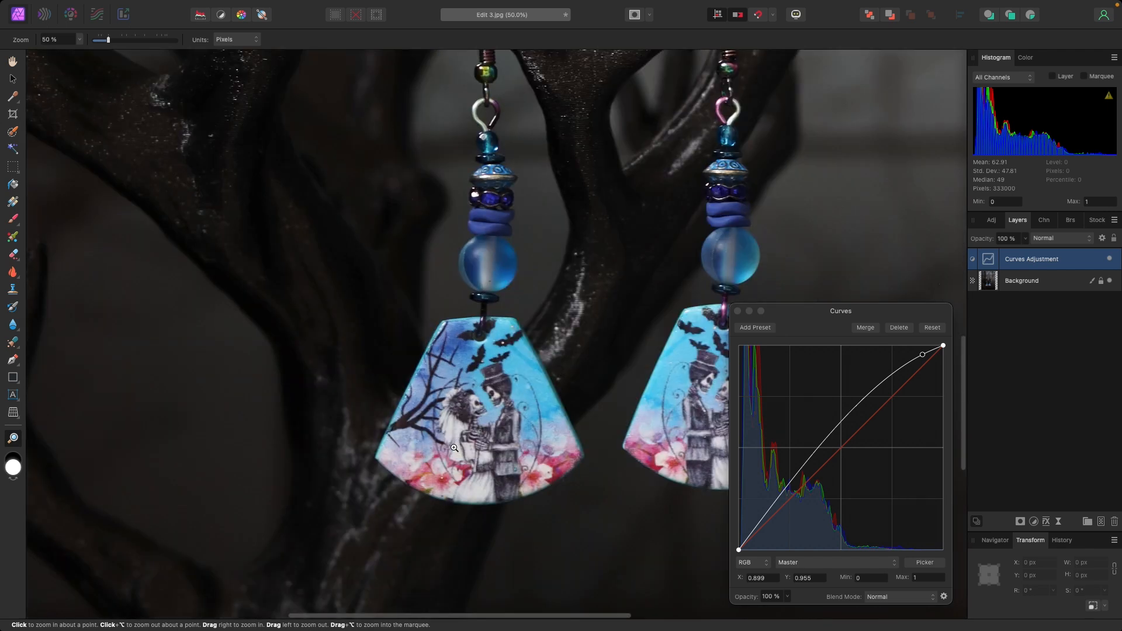
{"action": "left_click", "coordinate": [454, 447]}
{"action": "left_click", "coordinate": [454, 448]}
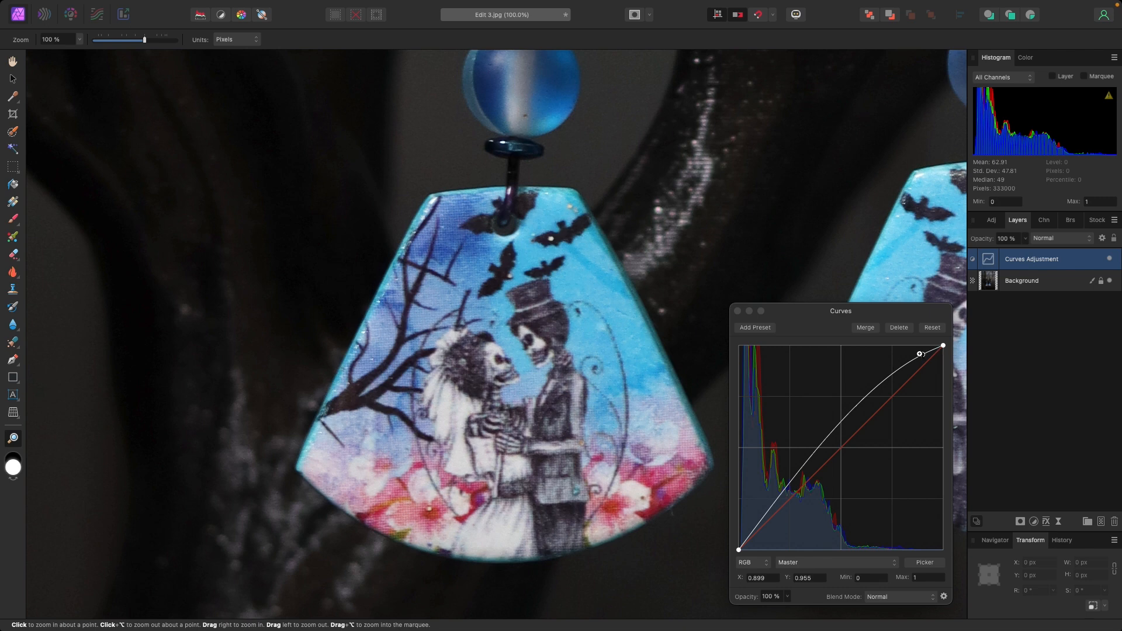
{"action": "left_click_drag", "start_coordinate": [922, 354], "coordinate": [934, 352]}
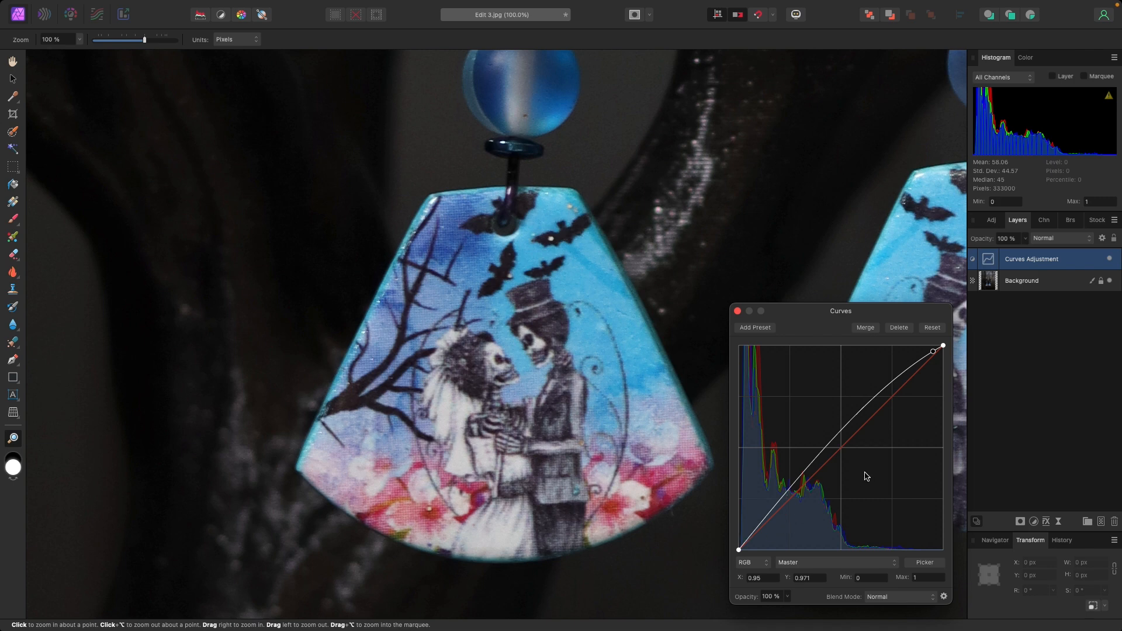
- Add a shadows point low on the Master curve at about X 0.118, Y 0.112, and close the Curves adjustment
{"action": "left_click_drag", "start_coordinate": [144, 40], "coordinate": [101, 41]}
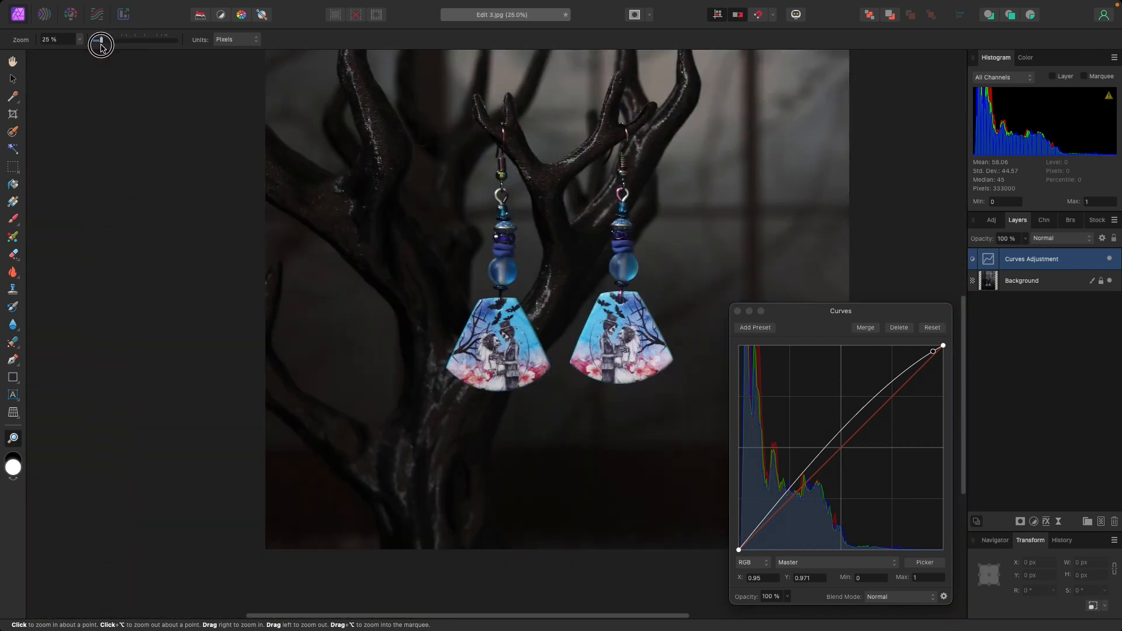
{"action": "scroll", "coordinate": [406, 221], "scroll_direction": "up", "scroll_amount": 5}
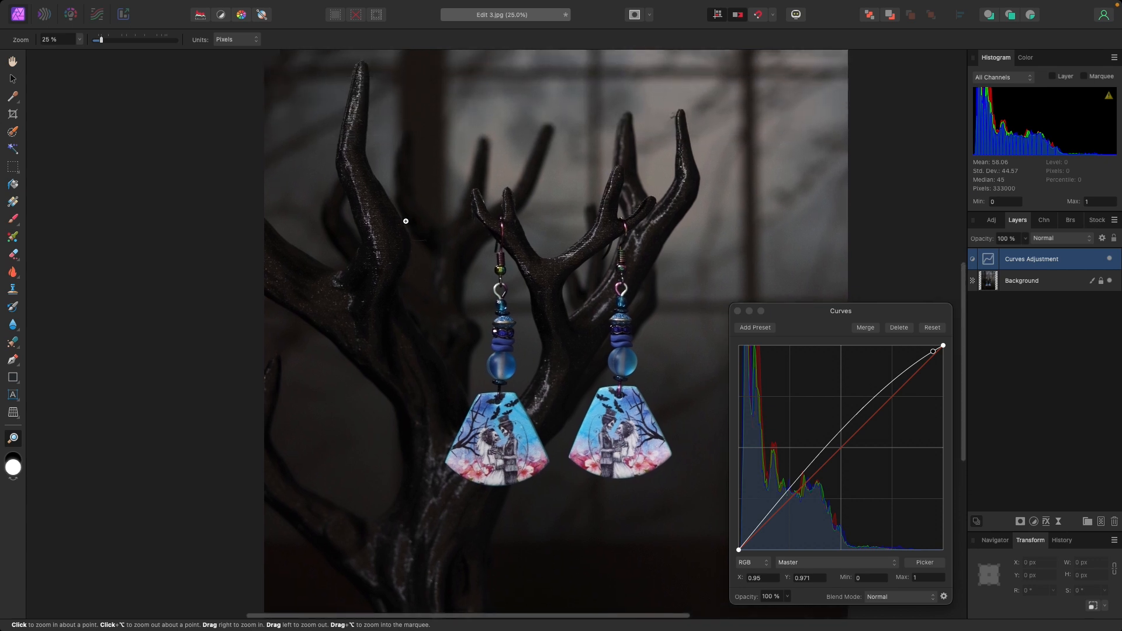
{"action": "right_click", "coordinate": [490, 262]}
{"action": "left_click", "coordinate": [514, 283]}
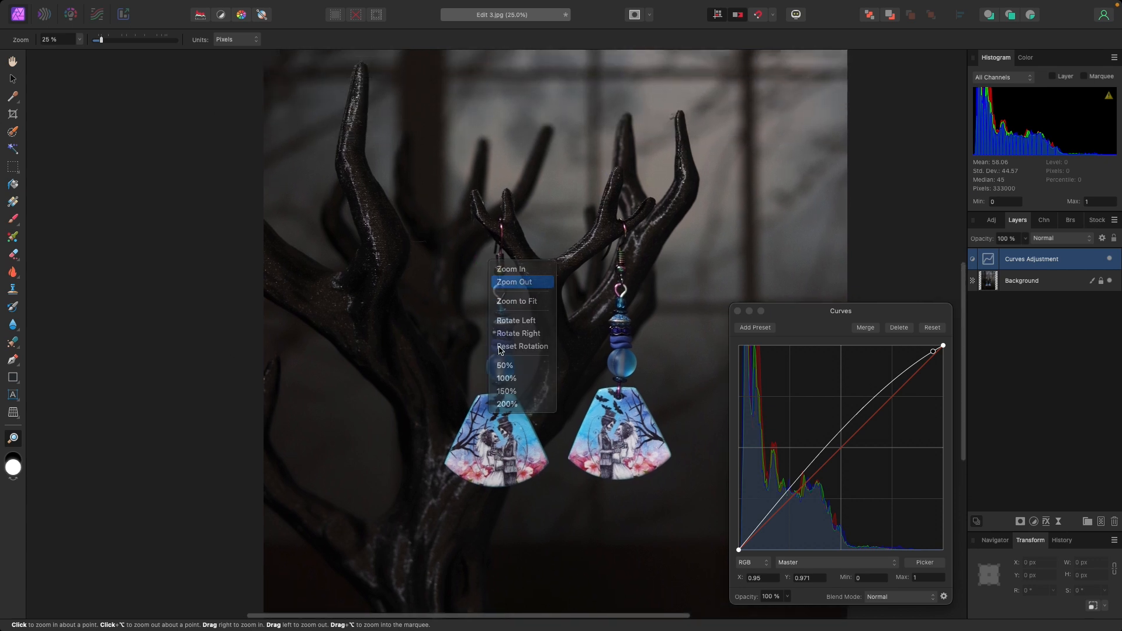
{"action": "right_click", "coordinate": [493, 373]}
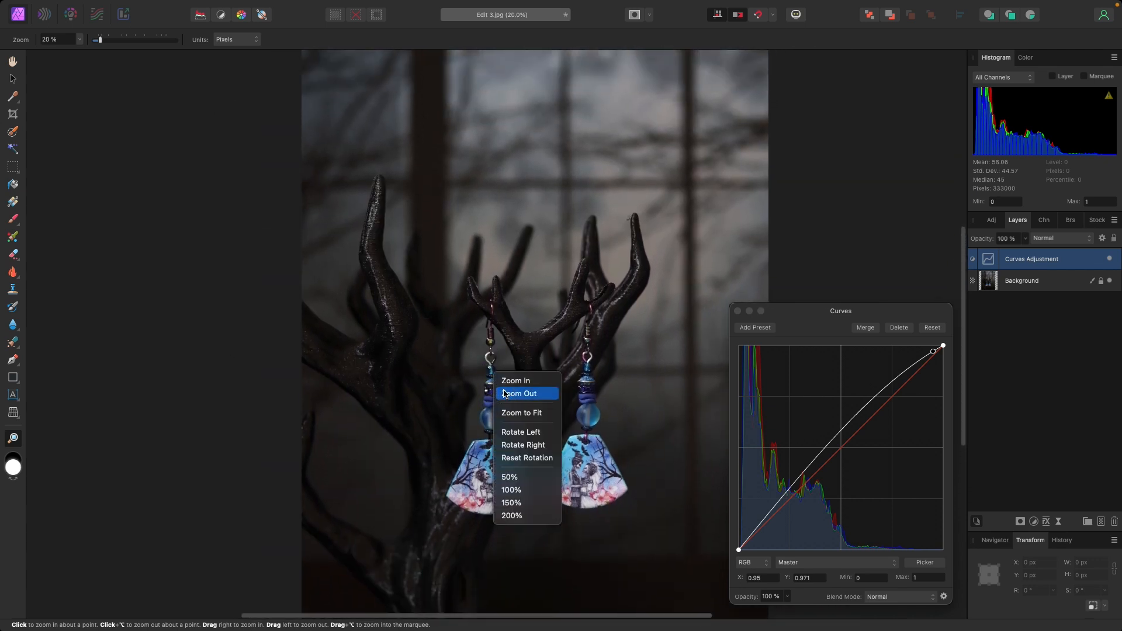
{"action": "left_click", "coordinate": [503, 389]}
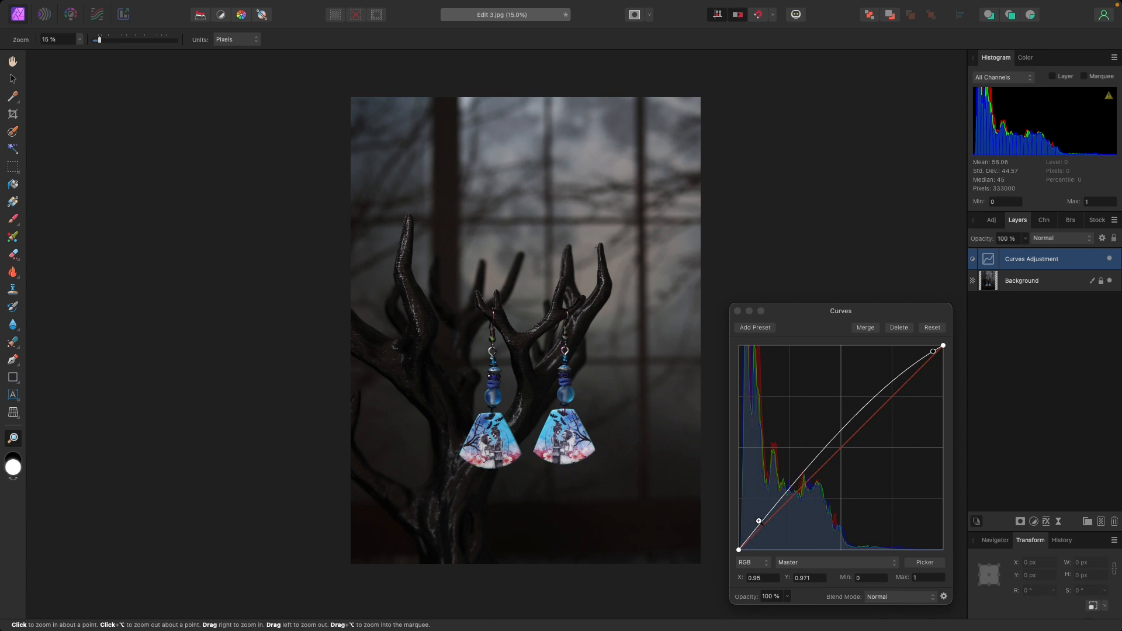
{"action": "left_click_drag", "start_coordinate": [762, 518], "coordinate": [767, 525]}
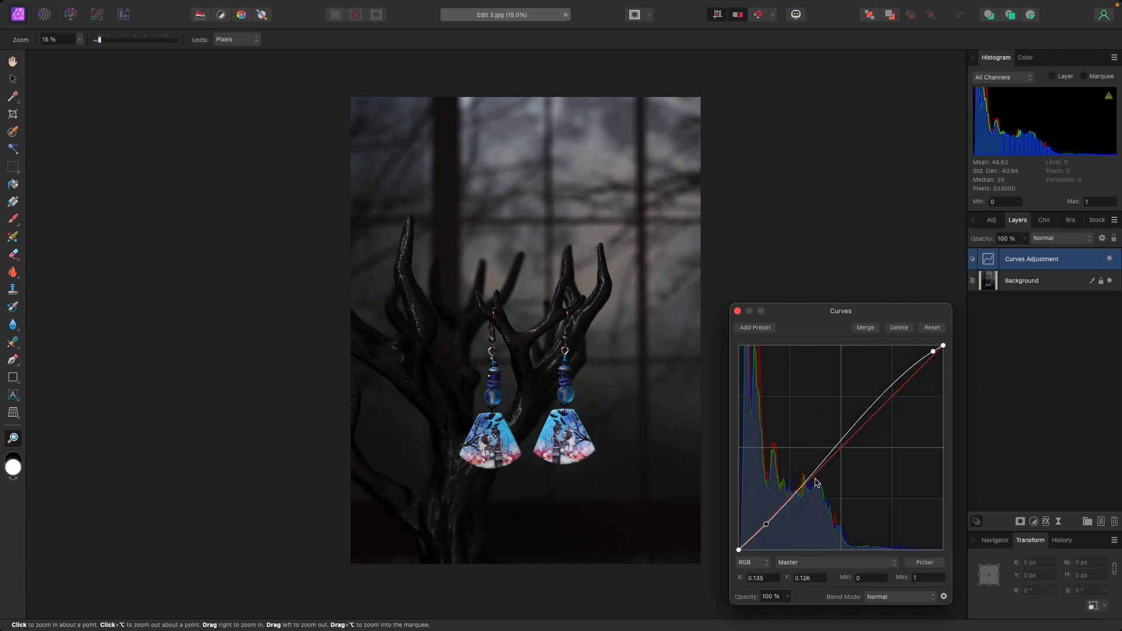
{"action": "mouse_move", "coordinate": [766, 524]}
{"action": "left_mouse_down"}
{"action": "mouse_move", "coordinate": [785, 515]}
{"action": "mouse_move", "coordinate": [774, 505]}
{"action": "mouse_move", "coordinate": [776, 525]}
{"action": "left_mouse_up"}
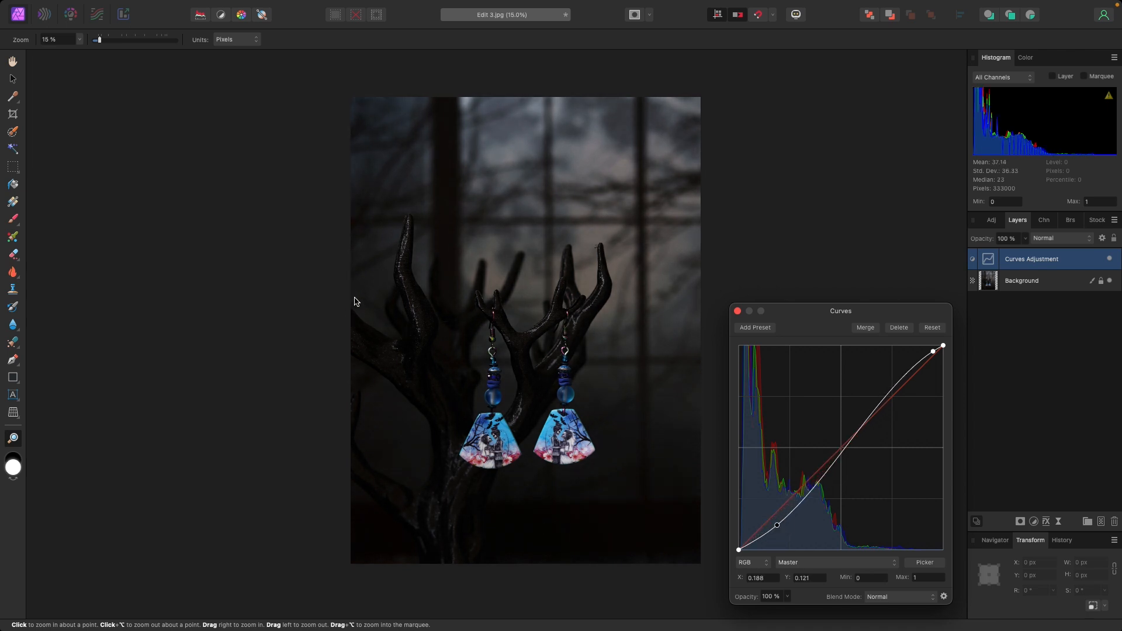
{"action": "left_click_drag", "start_coordinate": [771, 528], "coordinate": [767, 526]}
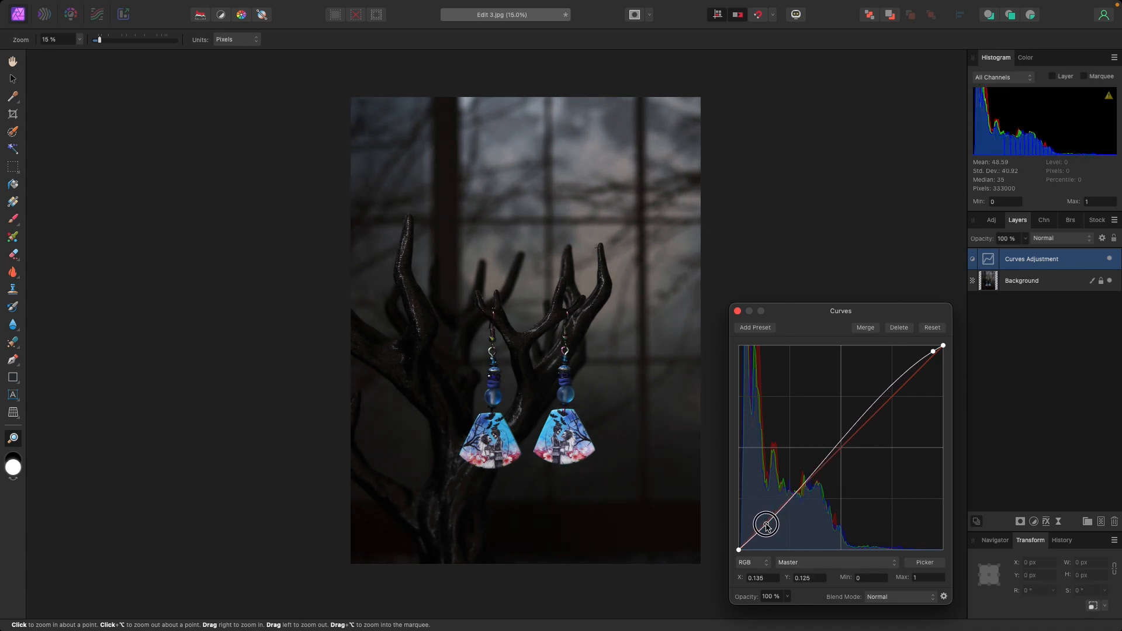
{"action": "left_click_drag", "start_coordinate": [767, 524], "coordinate": [762, 526]}
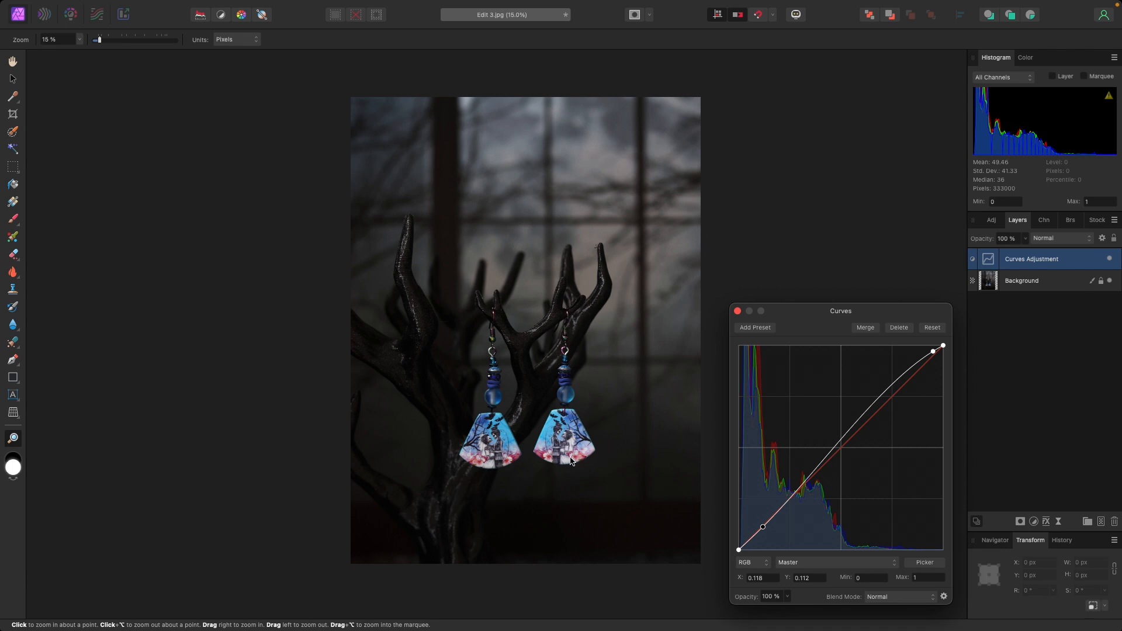
{"action": "left_click", "coordinate": [738, 311]}
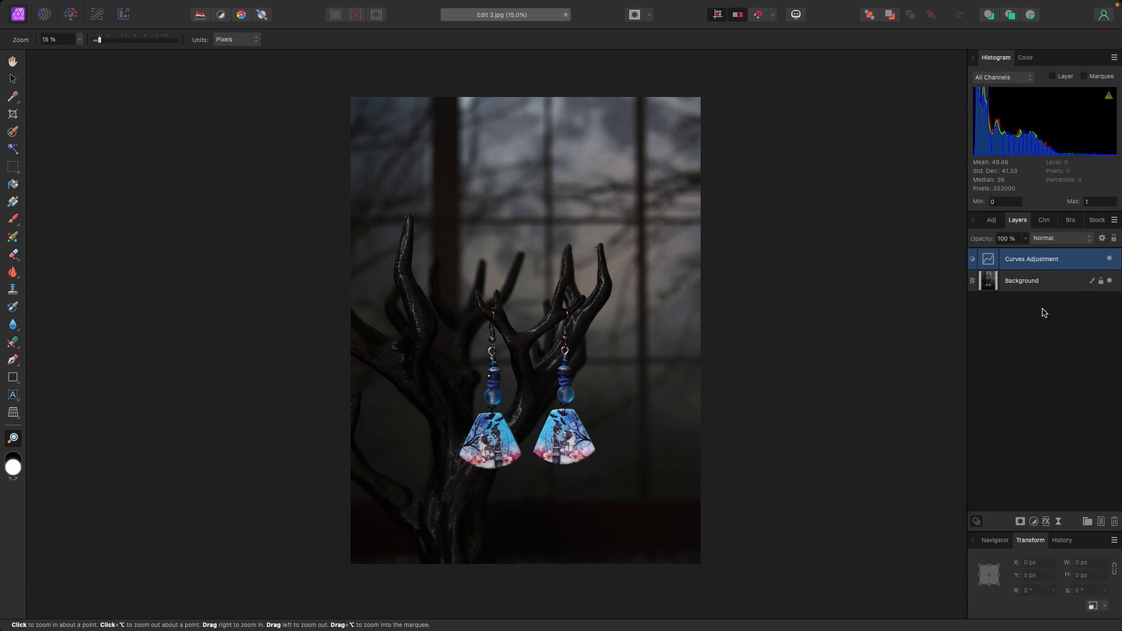
- Add a White Balance adjustment with white balance at 4% and tint at -3%, judging the colours on the earring pendants
{"action": "left_click", "coordinate": [1034, 522]}
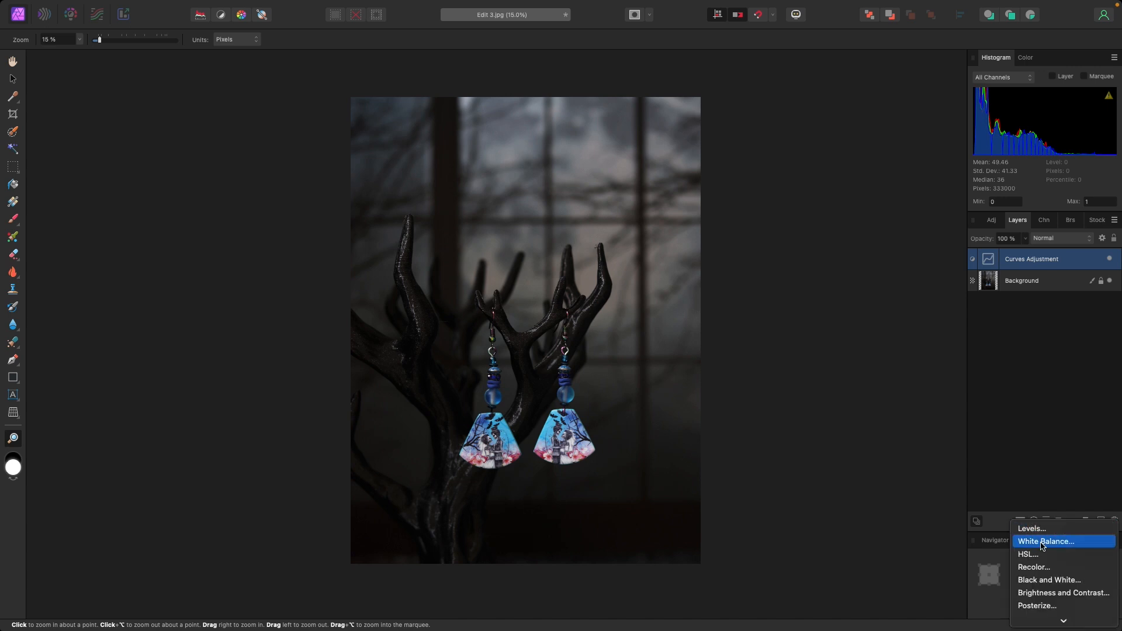
{"action": "left_click", "coordinate": [1044, 542]}
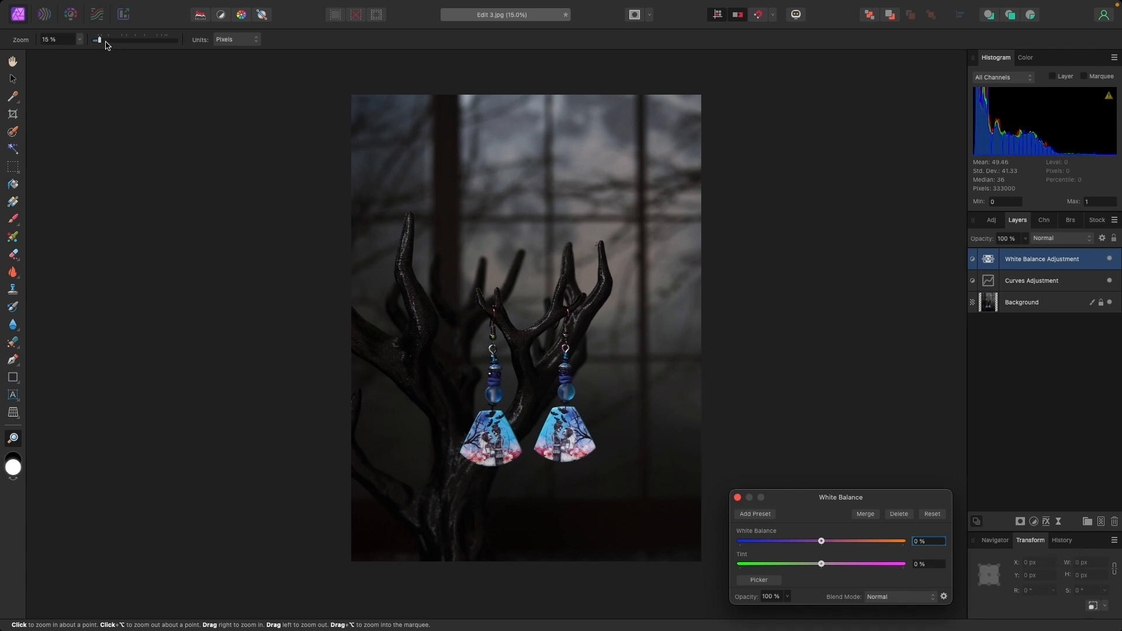
{"action": "left_click_drag", "start_coordinate": [99, 39], "coordinate": [138, 40]}
{"action": "scroll", "coordinate": [722, 420], "scroll_direction": "down", "scroll_amount": 10}
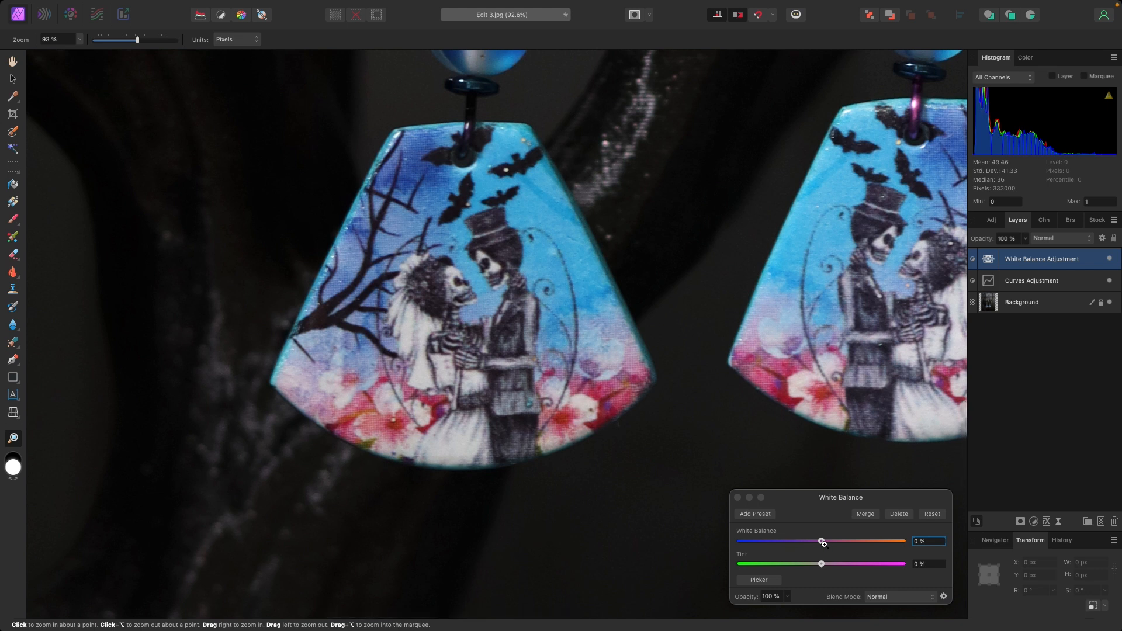
{"action": "left_click", "coordinate": [821, 541]}
{"action": "mouse_move", "coordinate": [821, 541]}
{"action": "left_mouse_down"}
{"action": "mouse_move", "coordinate": [860, 543]}
{"action": "mouse_move", "coordinate": [779, 543]}
{"action": "mouse_move", "coordinate": [823, 545]}
{"action": "left_mouse_up"}
{"action": "left_click_drag", "start_coordinate": [823, 545], "coordinate": [826, 545]}
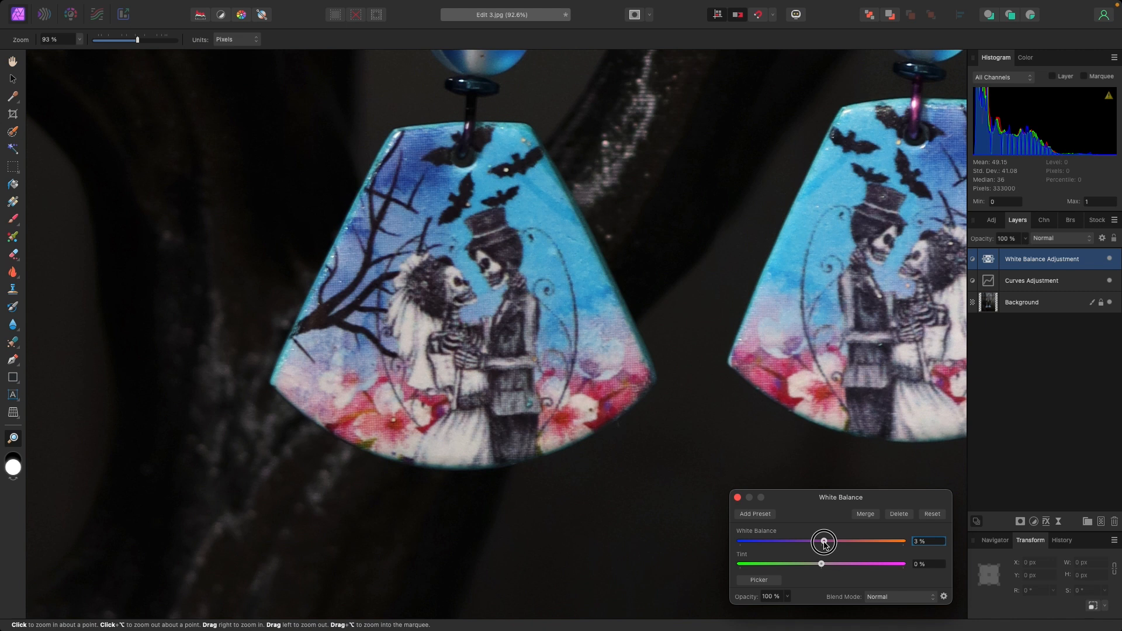
{"action": "left_click_drag", "start_coordinate": [825, 543], "coordinate": [827, 543]}
{"action": "mouse_move", "coordinate": [823, 565]}
{"action": "left_mouse_down"}
{"action": "mouse_move", "coordinate": [759, 564]}
{"action": "mouse_move", "coordinate": [872, 565]}
{"action": "mouse_move", "coordinate": [822, 573]}
{"action": "left_mouse_up"}
- Compare the whole photo with and without the White Balance adjustment by toggling its visibility
{"action": "left_click_drag", "start_coordinate": [138, 43], "coordinate": [98, 41]}
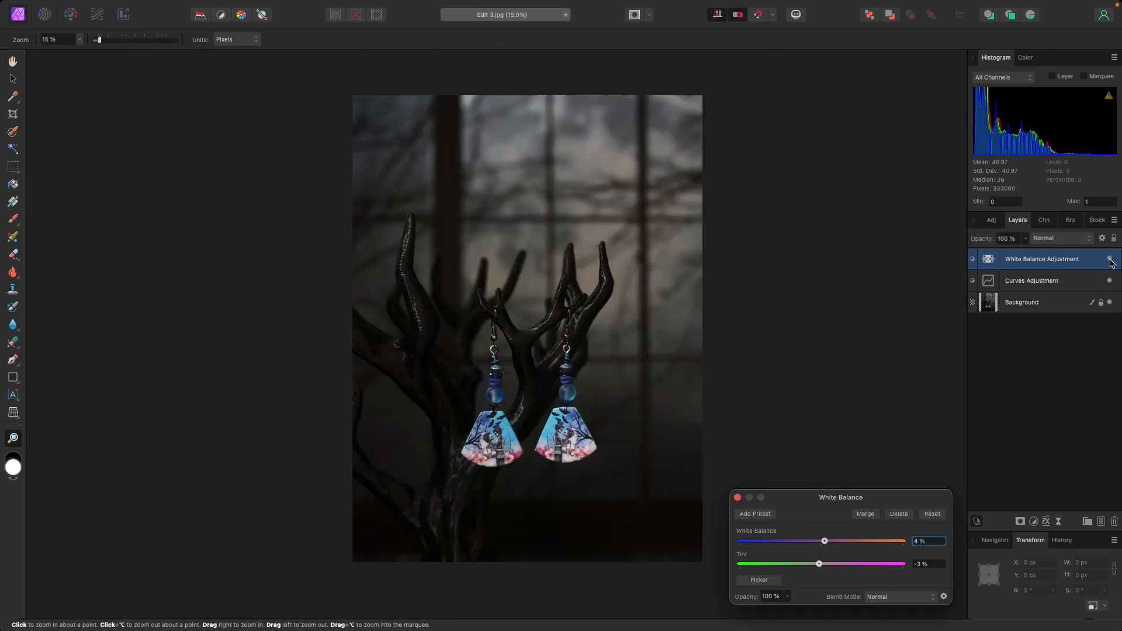
{"action": "left_click", "coordinate": [1110, 260]}
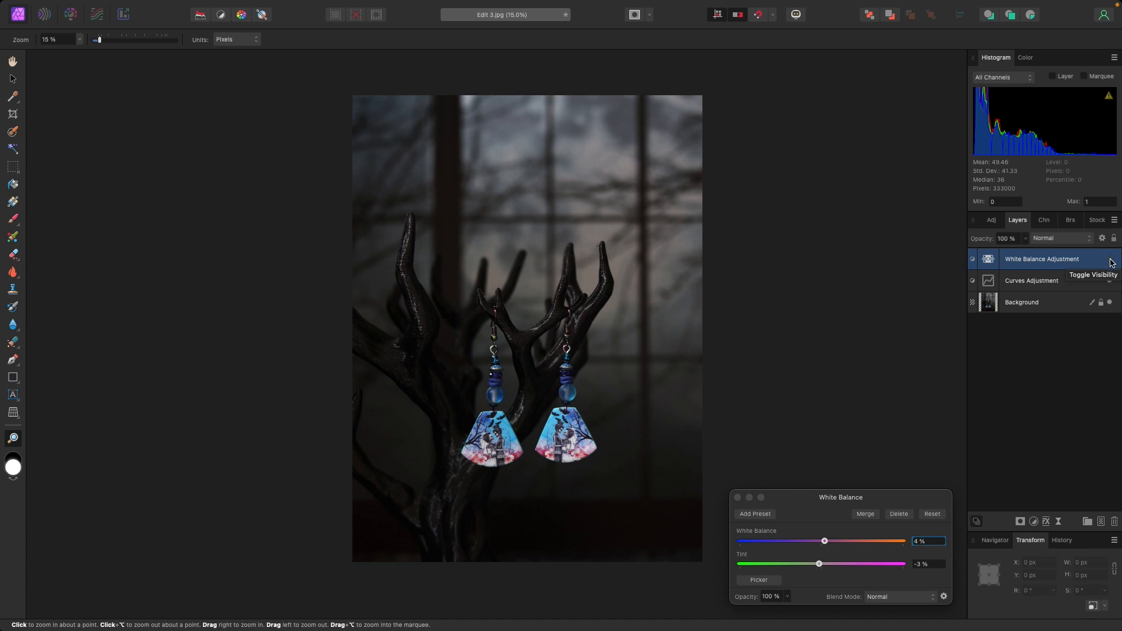
{"action": "left_click", "coordinate": [1111, 260]}
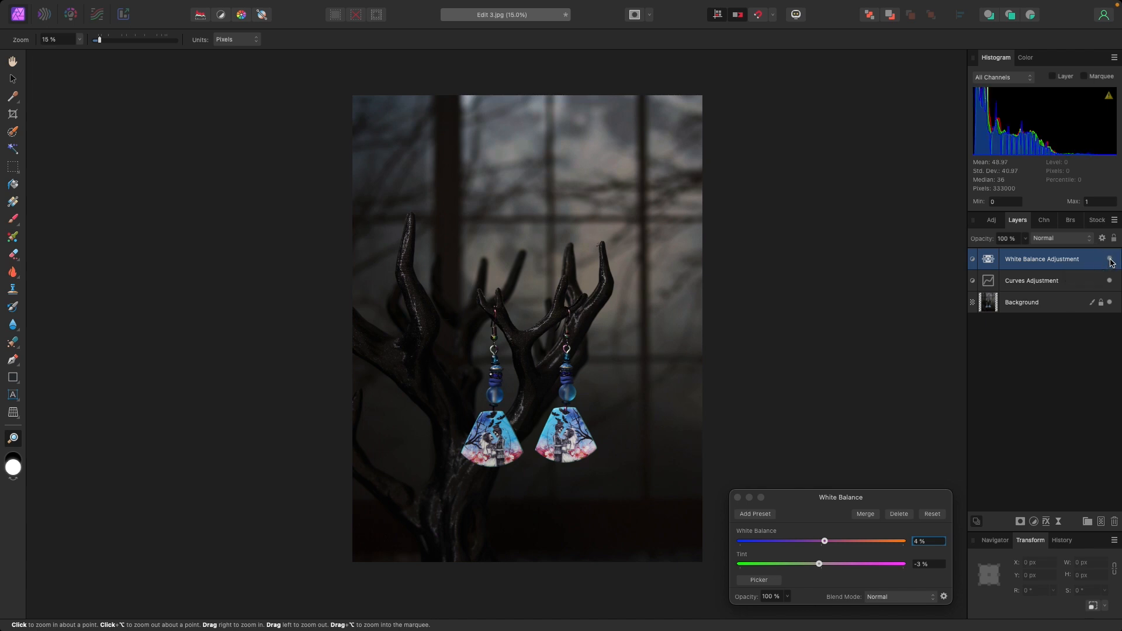
{"action": "left_click", "coordinate": [1111, 260]}
{"action": "left_click", "coordinate": [1111, 261]}
{"action": "left_click", "coordinate": [1110, 261]}
{"action": "left_click", "coordinate": [1110, 261]}
{"action": "left_click", "coordinate": [1111, 260]}
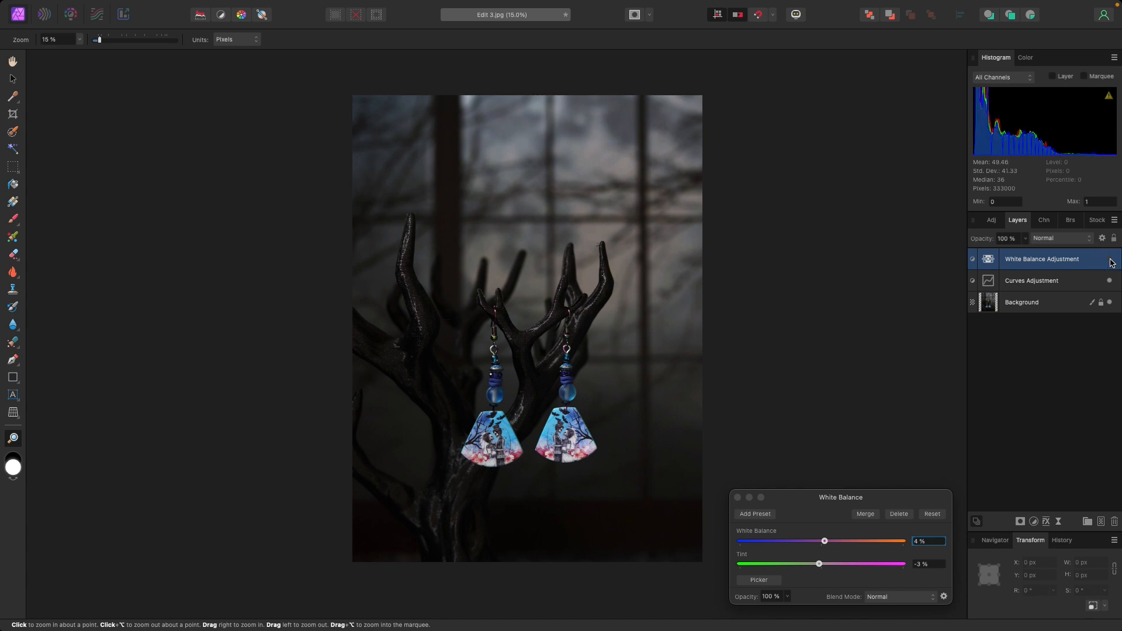
- Set the White Balance adjustment's tint to 0% and white balance to 2%, and compare the photo with and without it
{"action": "left_click", "coordinate": [819, 565]}
{"action": "left_click_drag", "start_coordinate": [819, 564], "coordinate": [823, 541]}
{"action": "left_click", "coordinate": [1111, 261]}
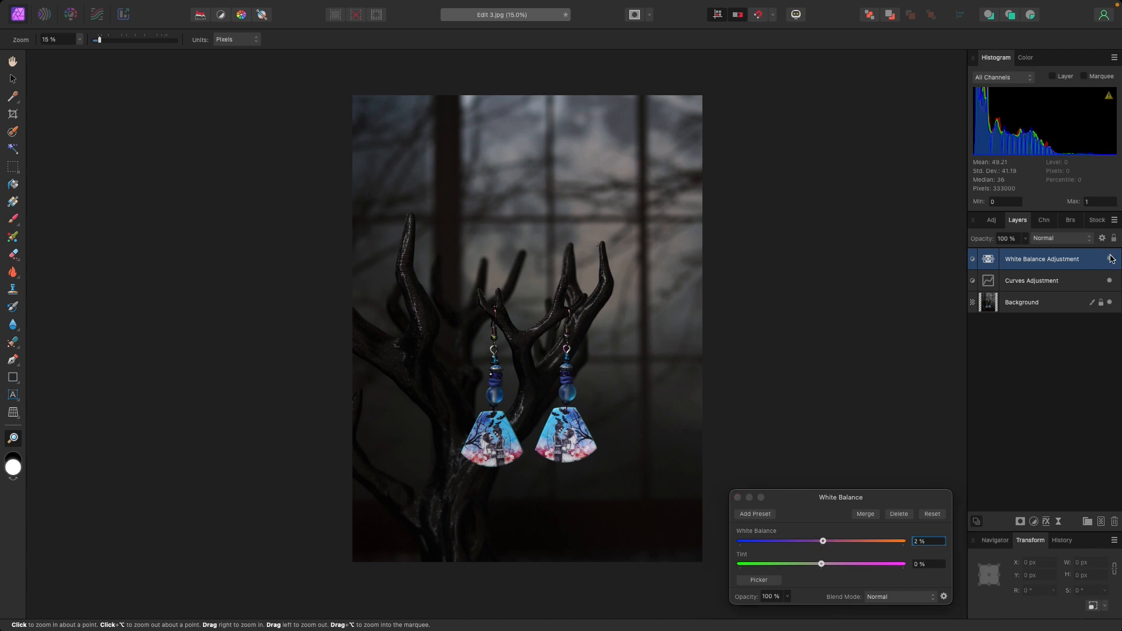
{"action": "left_click", "coordinate": [1111, 259]}
- Lower the white balance to 1% and toggle the adjustment layer to compare, leaving it hidden
{"action": "left_click_drag", "start_coordinate": [824, 541], "coordinate": [823, 541]}
{"action": "scroll", "coordinate": [921, 542], "scroll_direction": "up", "scroll_amount": 1}
{"action": "left_click", "coordinate": [1110, 260]}
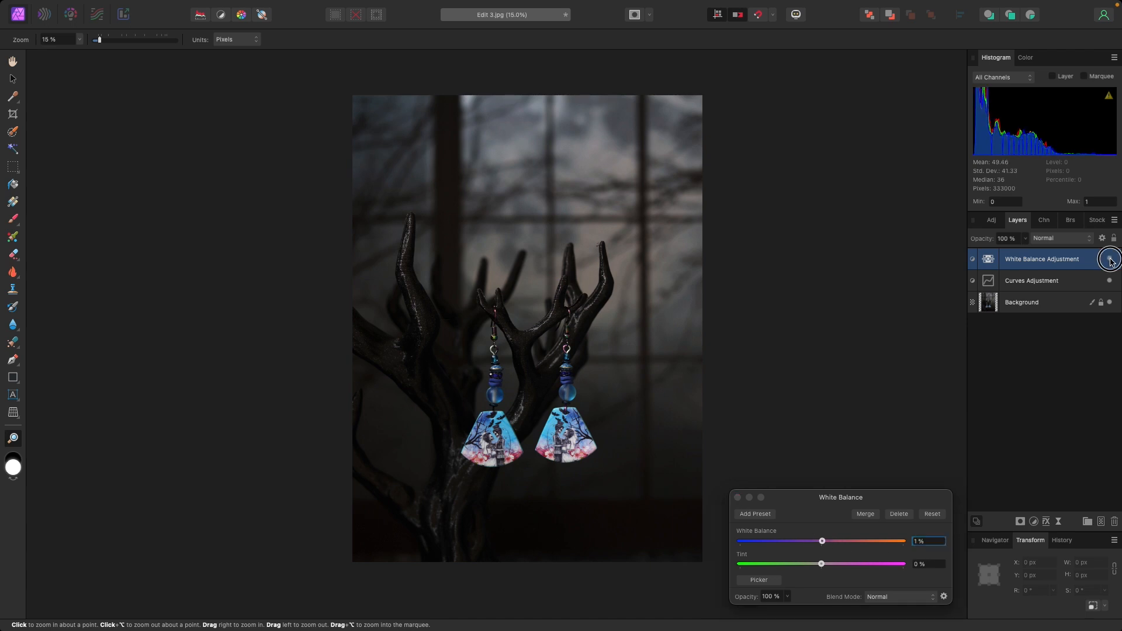
{"action": "left_click", "coordinate": [1111, 259]}
{"action": "left_click", "coordinate": [1111, 260]}
- Try the white balance at 0%, enter 1% as its final value, and close the White Balance adjustment
{"action": "left_click_drag", "start_coordinate": [822, 541], "coordinate": [823, 542]}
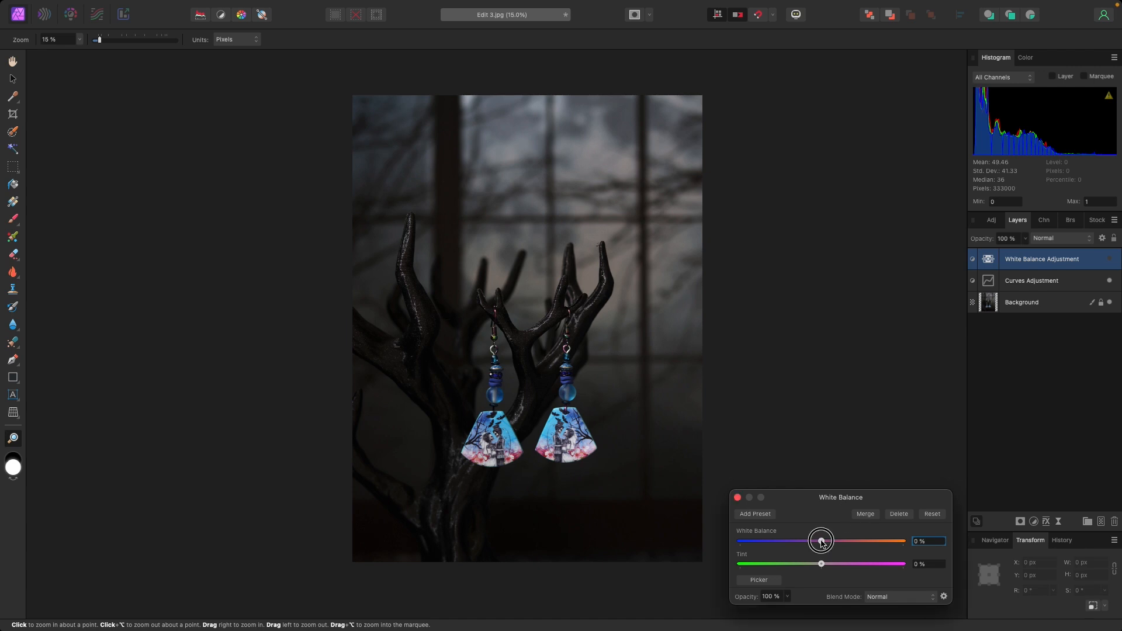
{"action": "left_click_drag", "start_coordinate": [822, 542], "coordinate": [821, 540]}
{"action": "left_click", "coordinate": [931, 542]}
{"action": "type", "text": "1"}
{"action": "key", "text": "Return"}
{"action": "left_click", "coordinate": [737, 498]}
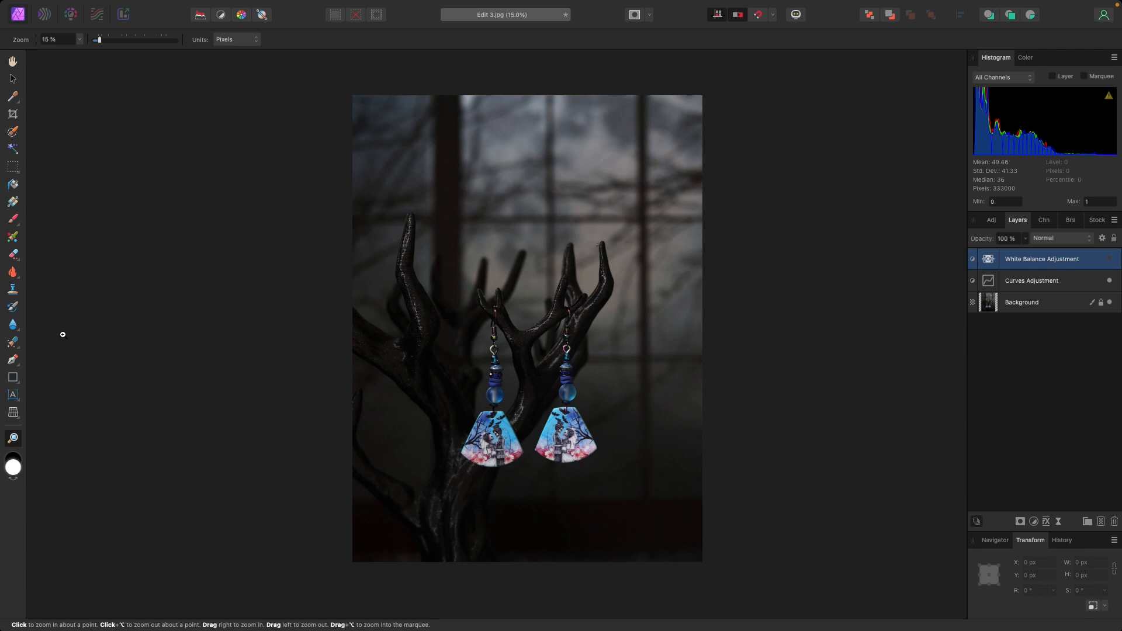
- Activate the Clone Brush Tool and select the Background layer for retouching beside the rightmost branch tip
{"action": "left_click", "coordinate": [13, 290]}
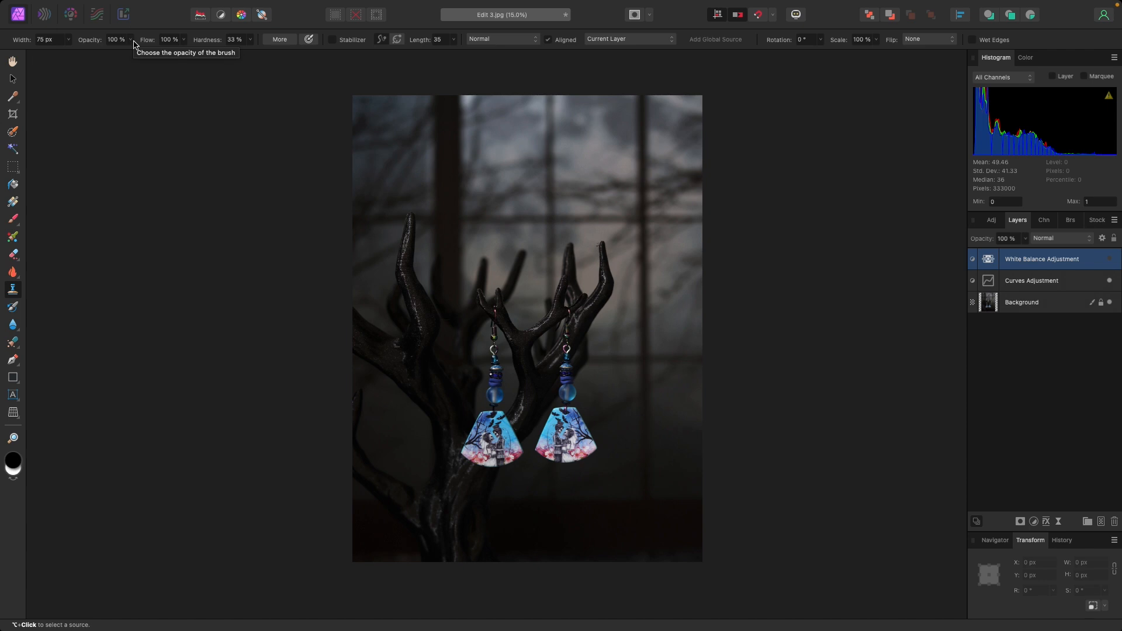
{"action": "left_click", "coordinate": [13, 438]}
{"action": "left_click", "coordinate": [605, 262]}
{"action": "left_click", "coordinate": [604, 262]}
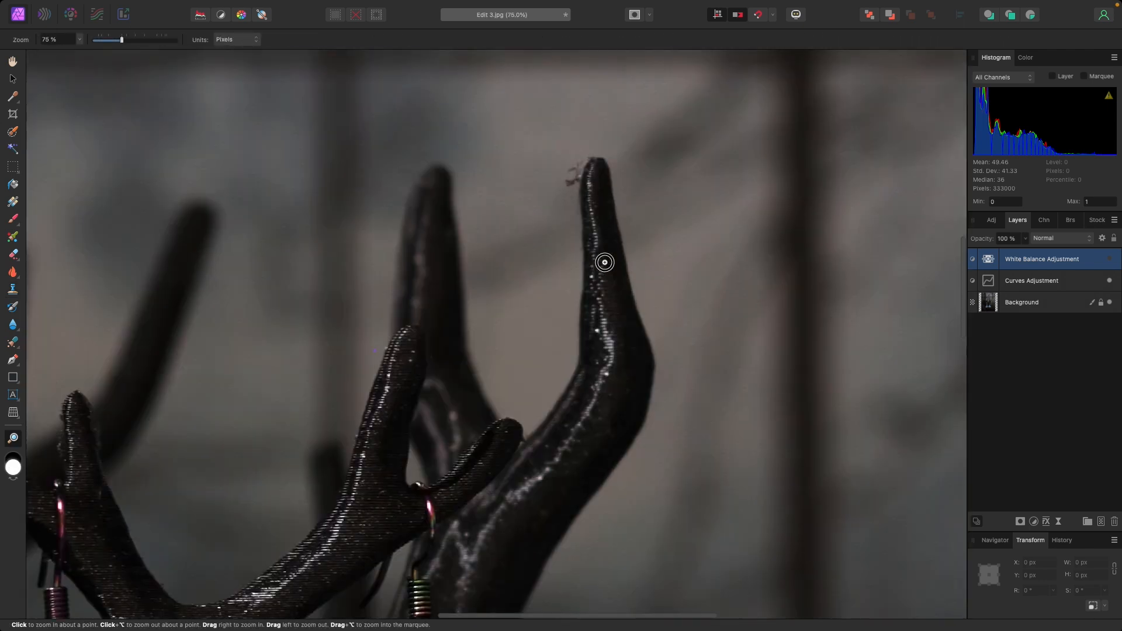
{"action": "left_click", "coordinate": [605, 262]}
{"action": "left_click", "coordinate": [605, 262]}
{"action": "left_click", "coordinate": [605, 262]}
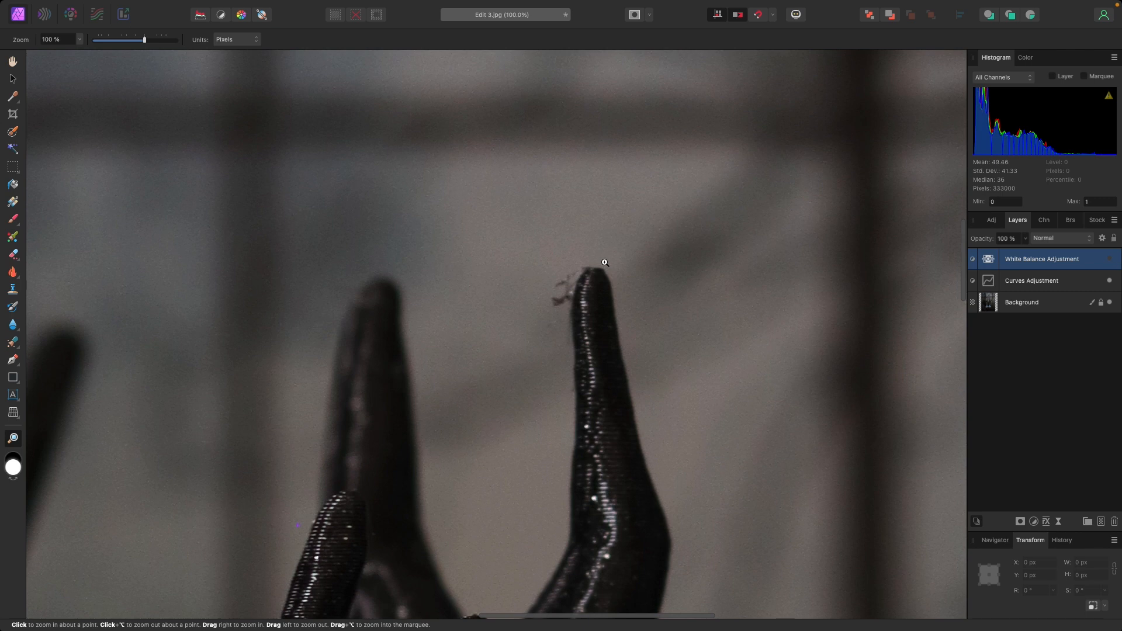
{"action": "left_click", "coordinate": [604, 261]}
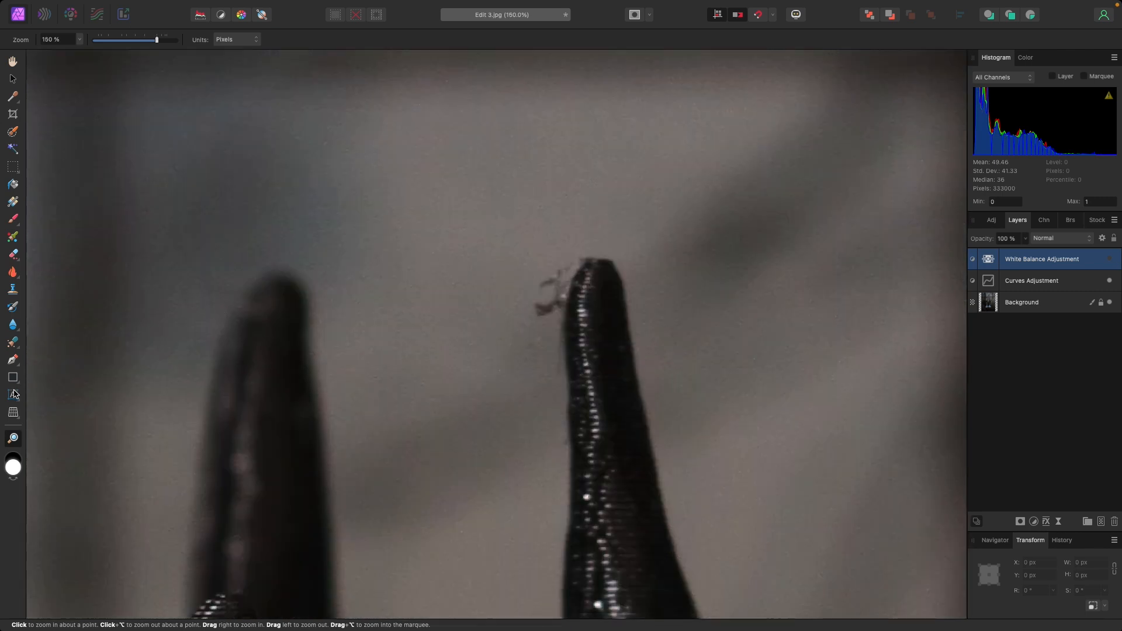
{"action": "left_click", "coordinate": [13, 289]}
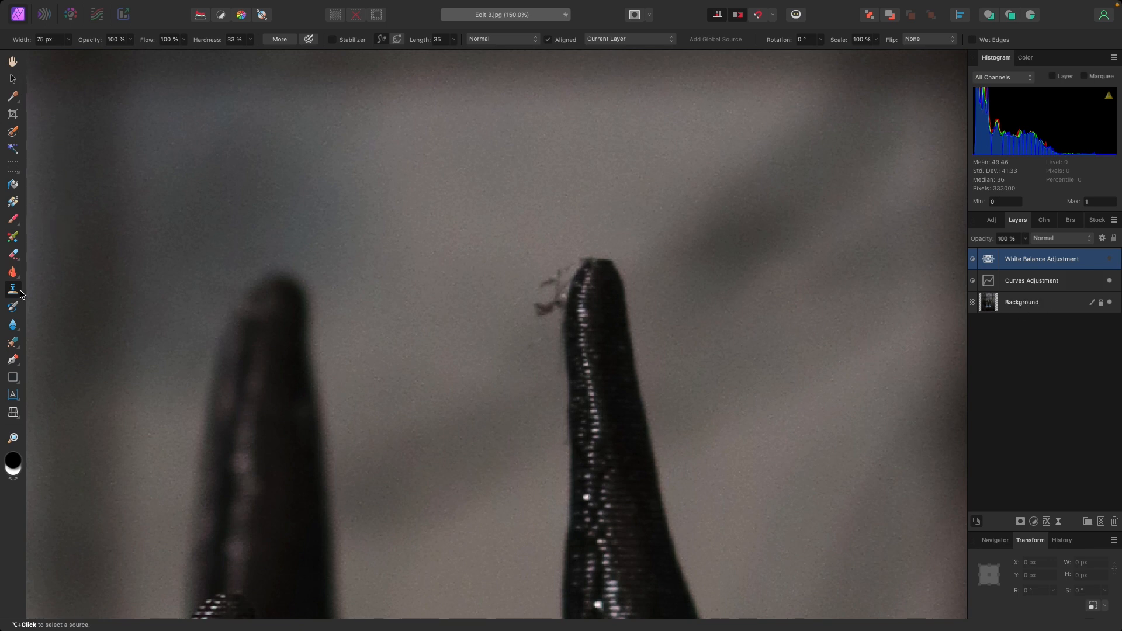
{"action": "left_click", "coordinate": [1021, 304]}
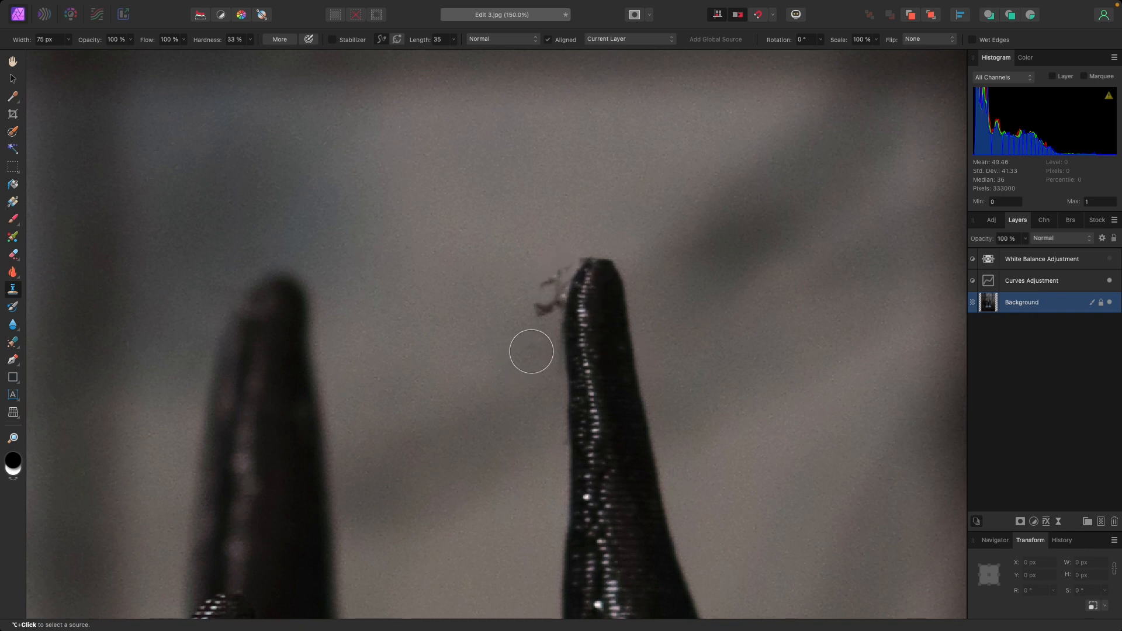
- Clone nearby grey background over the debris beside the rightmost branch tip and smooth the edge of the cloned patch
{"action": "left_click", "coordinate": [531, 351]}
{"action": "scroll", "coordinate": [533, 351], "scroll_direction": "right", "scroll_amount": 2}
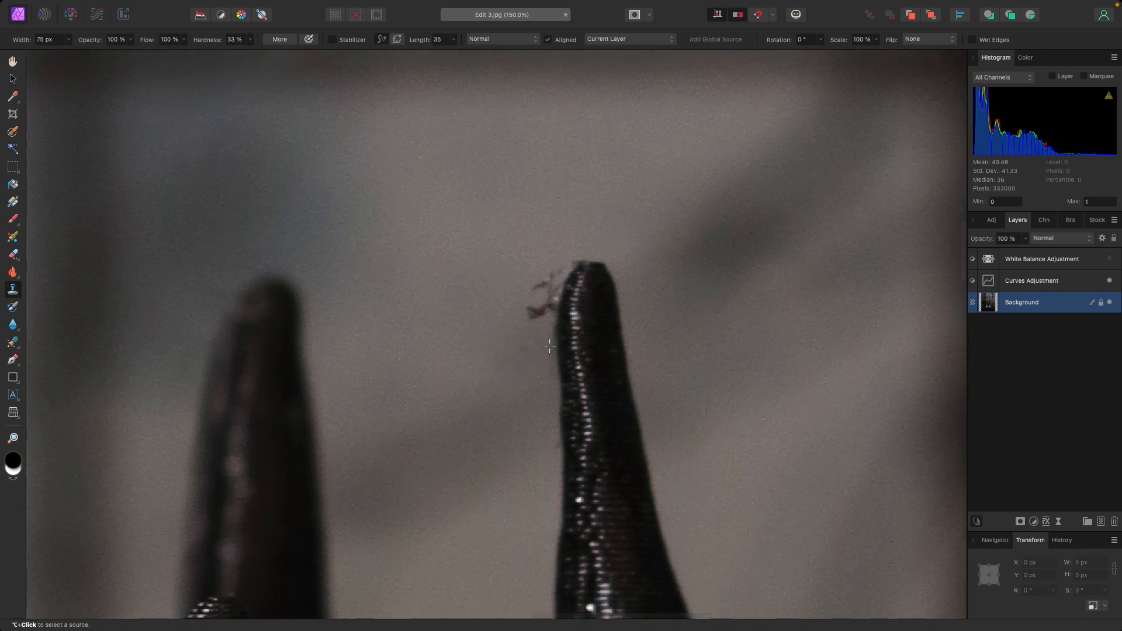
{"action": "left_click", "coordinate": [538, 346], "text": "alt"}
{"action": "left_click_drag", "start_coordinate": [551, 333], "coordinate": [554, 310]}
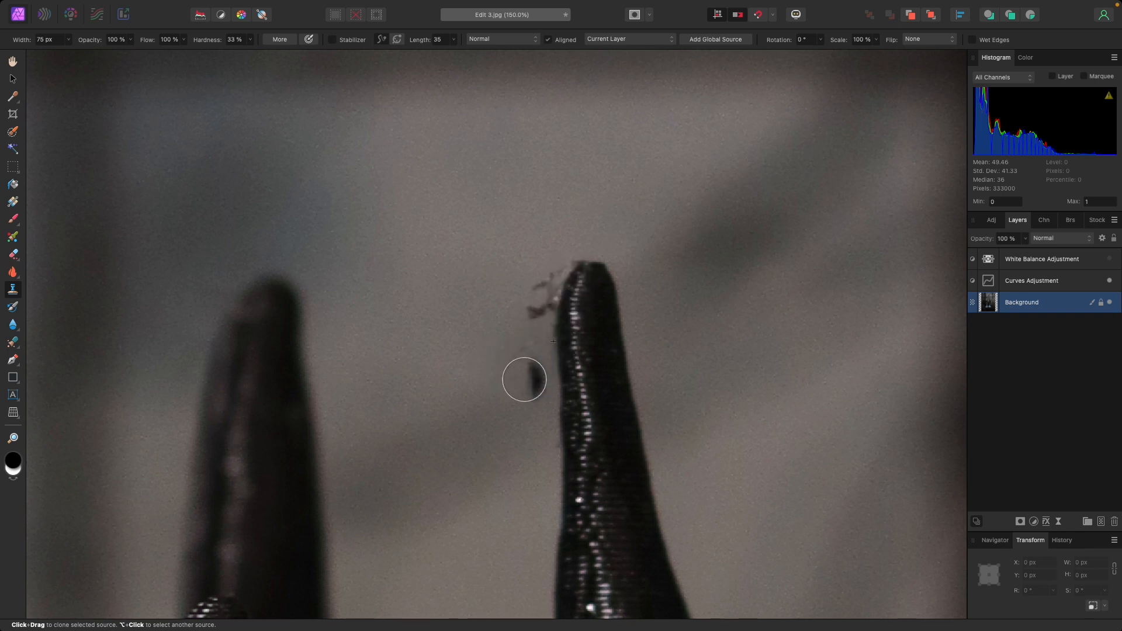
{"action": "left_click", "coordinate": [532, 343], "text": "alt"}
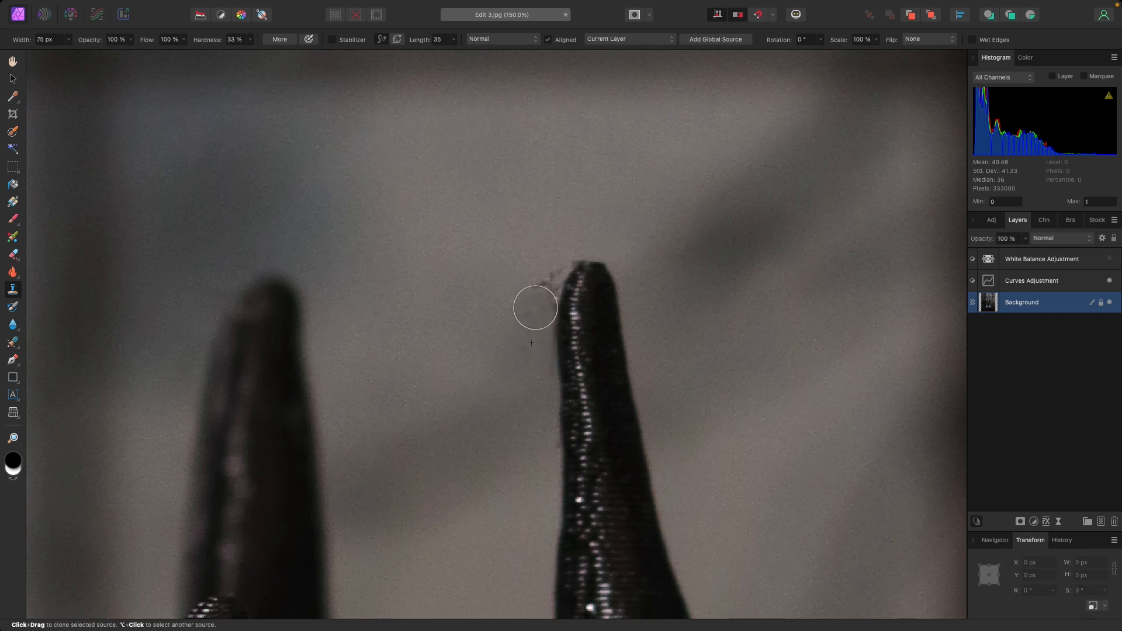
{"action": "left_click_drag", "start_coordinate": [536, 306], "coordinate": [538, 292]}
{"action": "mouse_move", "coordinate": [546, 251]}
{"action": "left_mouse_down"}
{"action": "mouse_move", "coordinate": [569, 234]}
{"action": "mouse_move", "coordinate": [554, 241]}
{"action": "left_mouse_up"}
{"action": "key", "text": "super+z"}
{"action": "mouse_move", "coordinate": [552, 242]}
{"action": "left_mouse_down"}
{"action": "mouse_move", "coordinate": [533, 284]}
{"action": "mouse_move", "coordinate": [534, 242]}
{"action": "mouse_move", "coordinate": [544, 281]}
{"action": "left_mouse_up"}
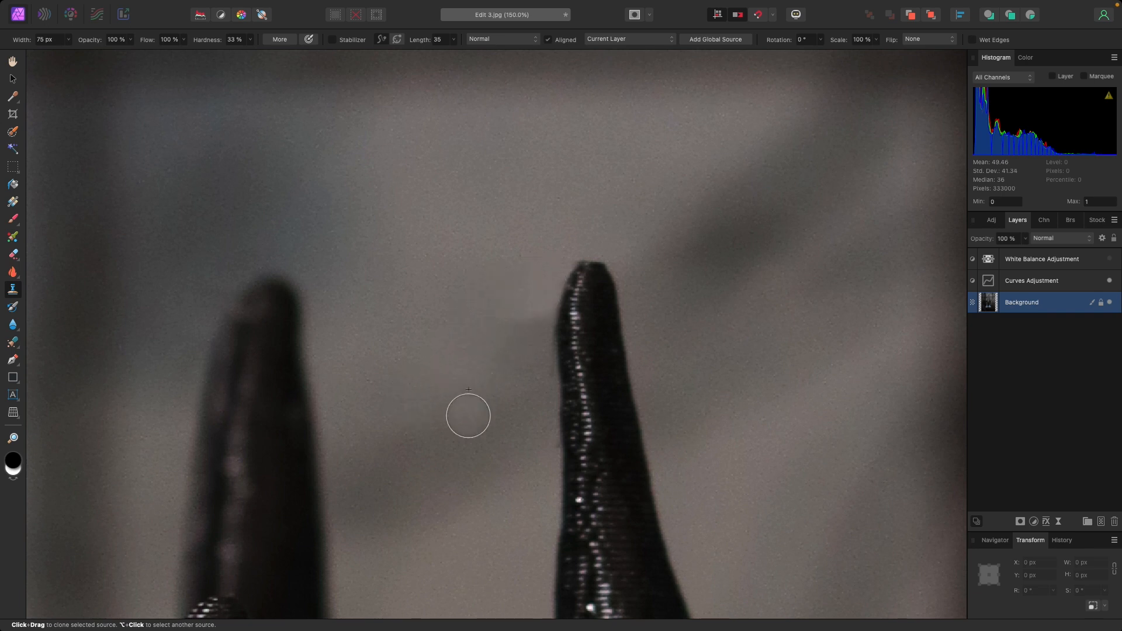
{"action": "left_click_drag", "start_coordinate": [552, 333], "coordinate": [529, 326]}
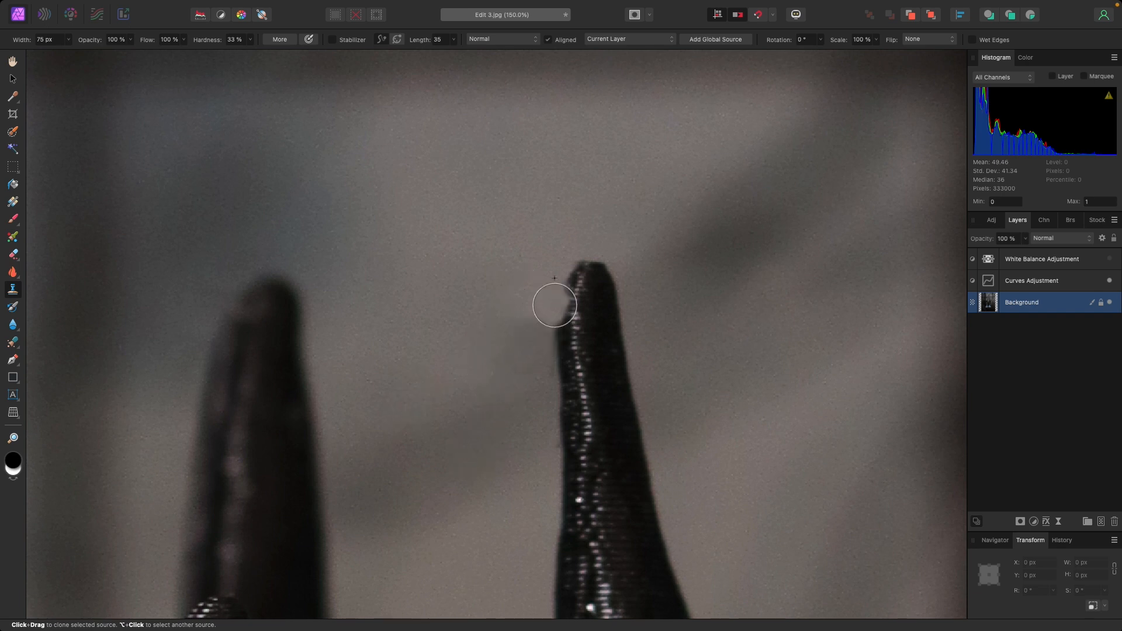
- Try cloning the darker background blur onto the area beside the branch tip, and undo the strokes
{"action": "left_click", "coordinate": [719, 249], "text": "alt"}
{"action": "left_click", "coordinate": [556, 305]}
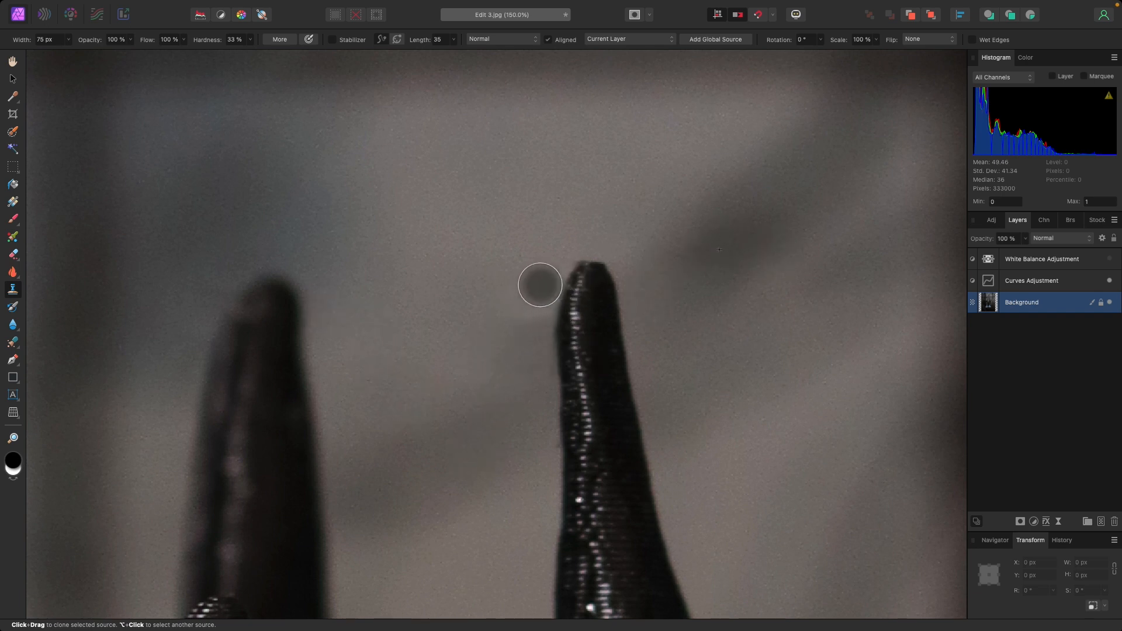
{"action": "left_click", "coordinate": [546, 284]}
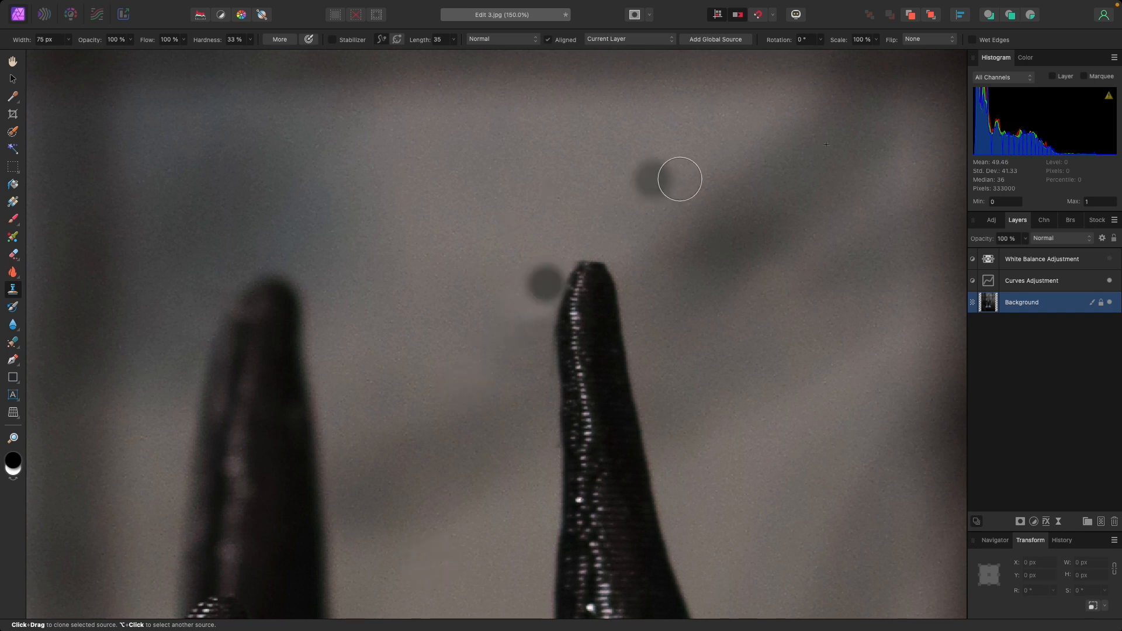
{"action": "key", "text": "super+z"}
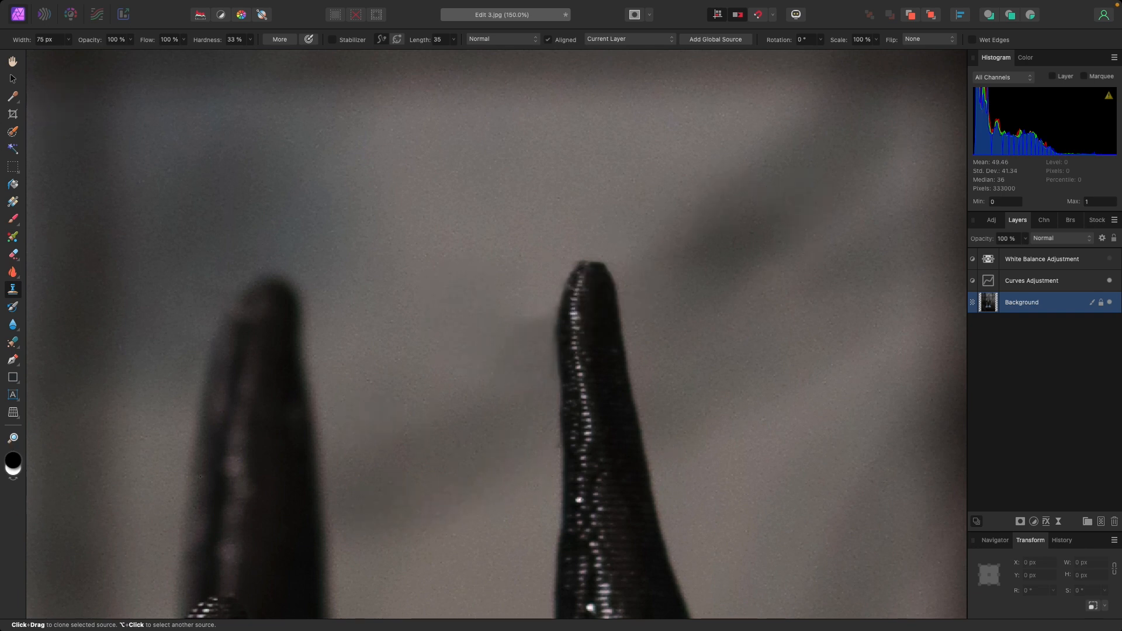
- Examine the earring pendants up close and the whole retouched photo for remaining flaws
{"action": "left_click", "coordinate": [13, 439]}
{"action": "left_click_drag", "start_coordinate": [157, 41], "coordinate": [102, 51]}
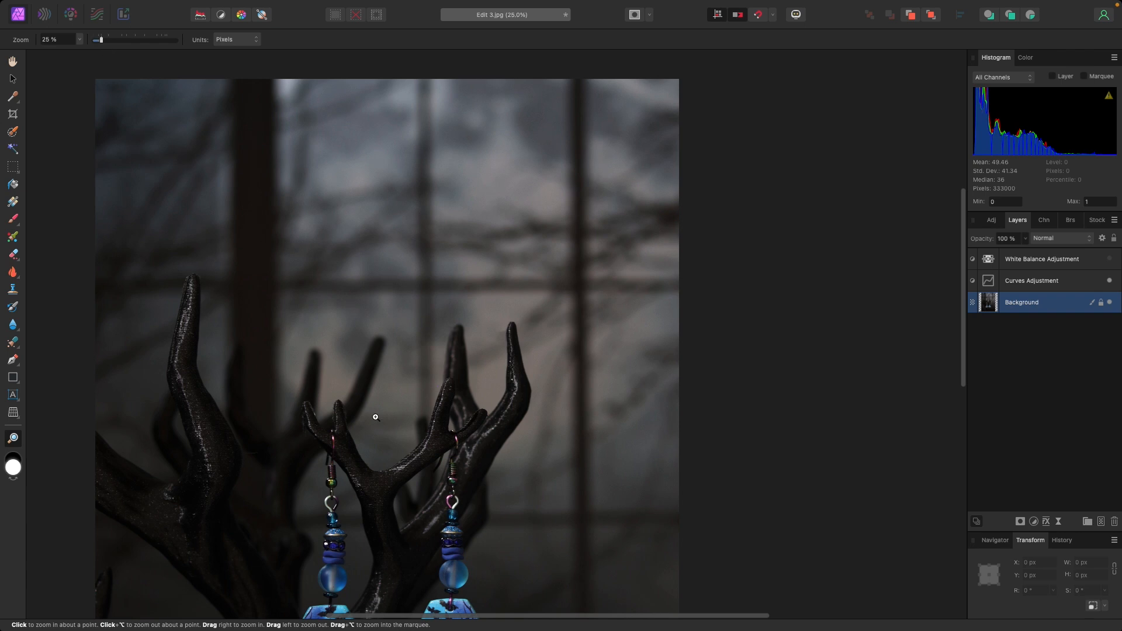
{"action": "scroll", "coordinate": [374, 417], "scroll_direction": "down", "scroll_amount": 5}
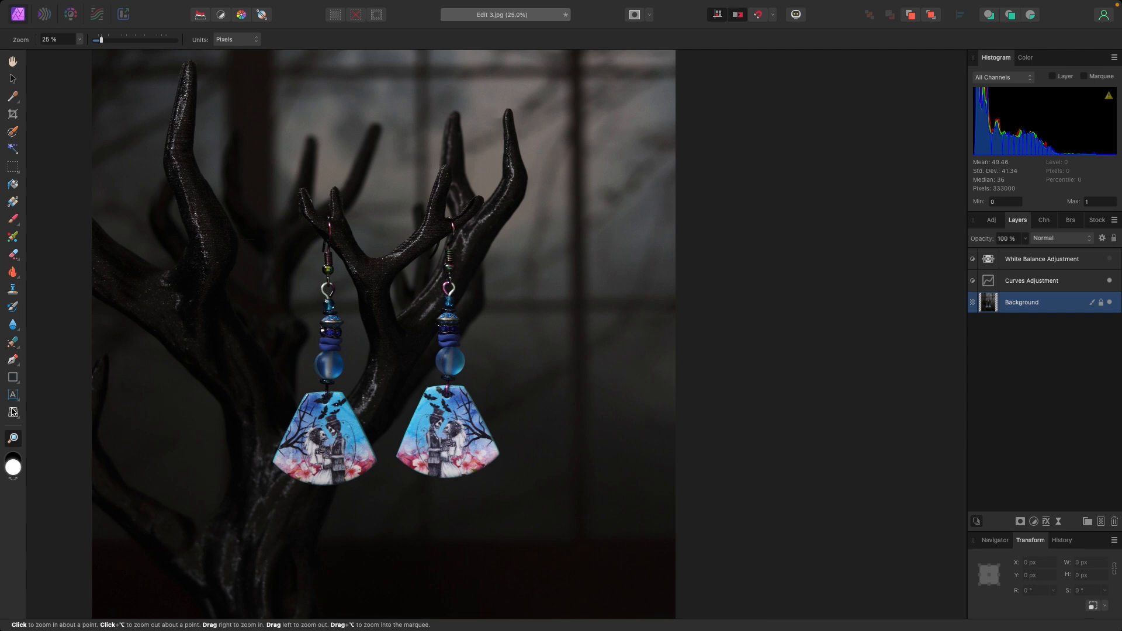
{"action": "left_click", "coordinate": [315, 436]}
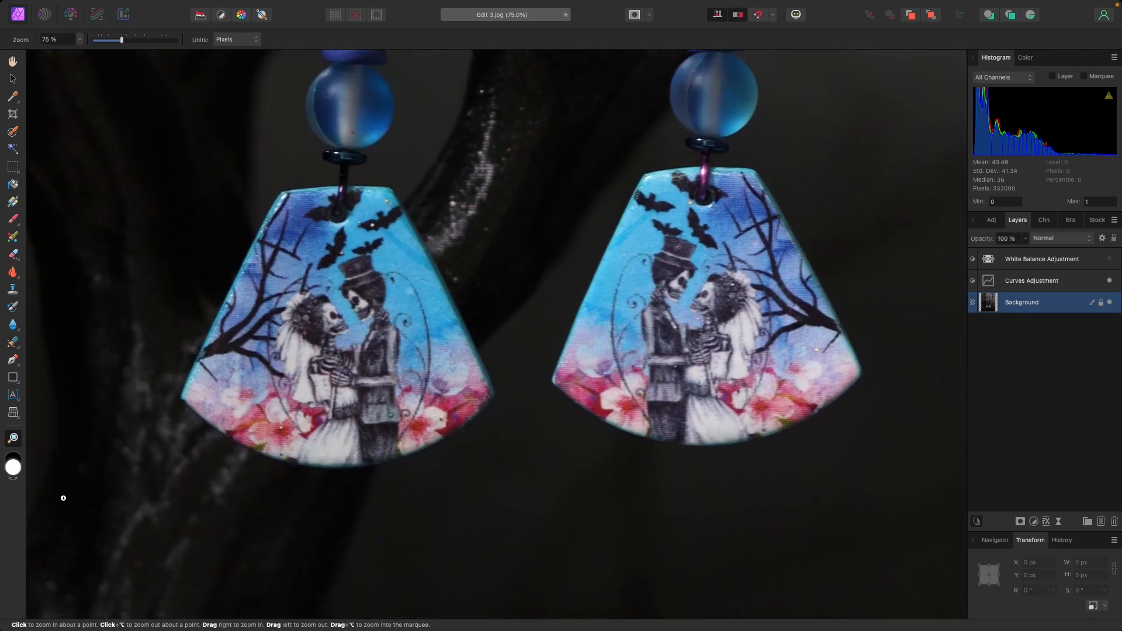
{"action": "right_click", "coordinate": [131, 444]}
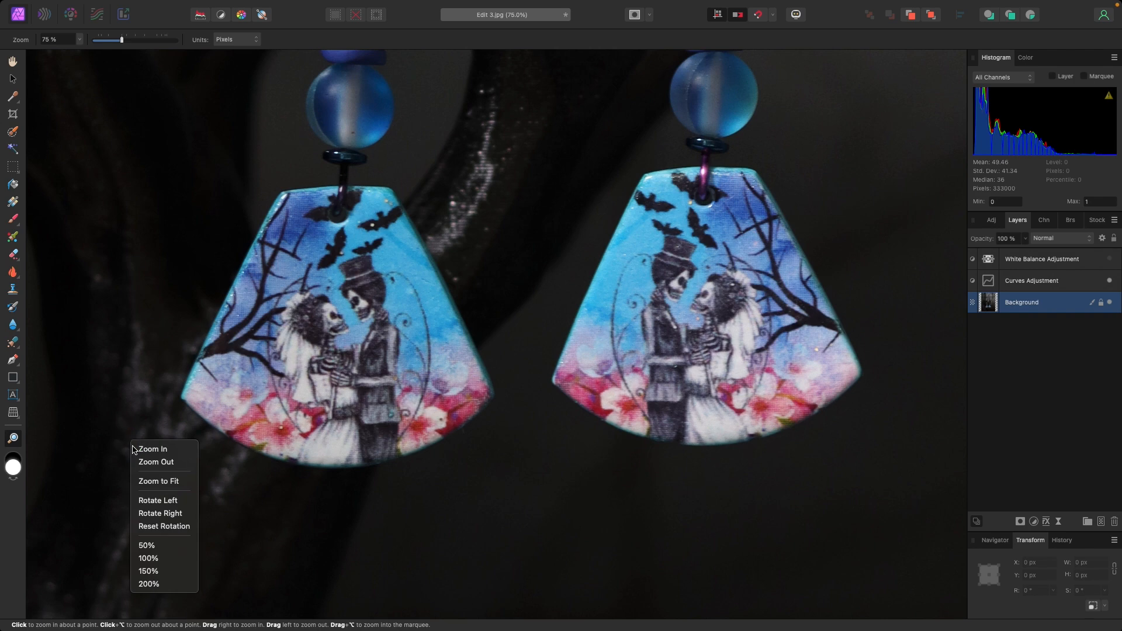
{"action": "left_click", "coordinate": [141, 460]}
{"action": "right_click", "coordinate": [180, 459]}
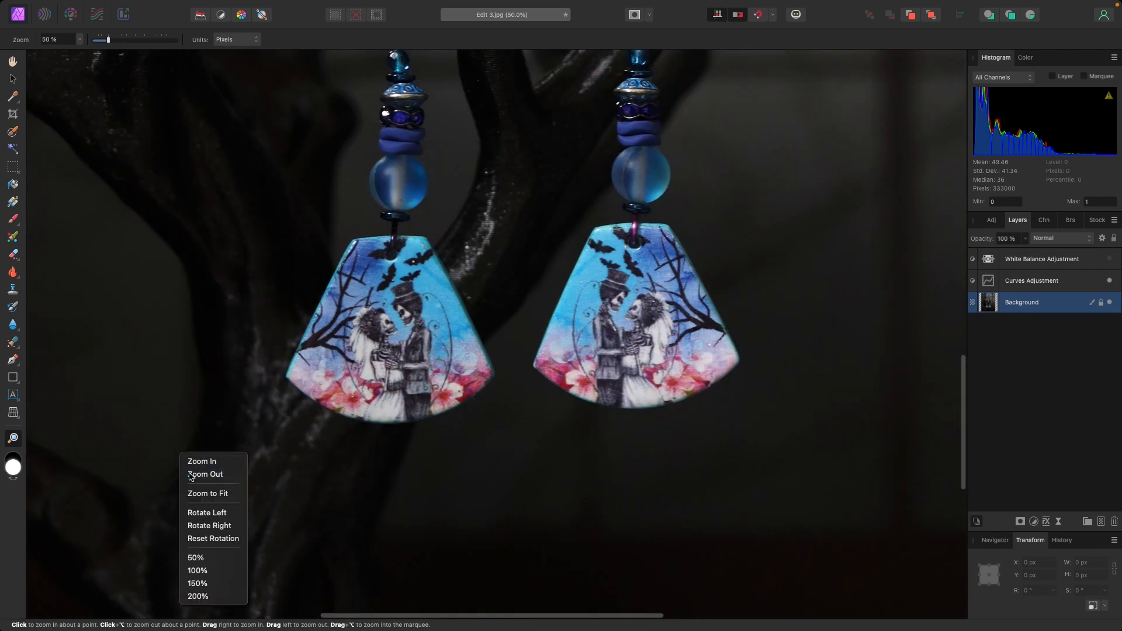
{"action": "left_click", "coordinate": [207, 471]}
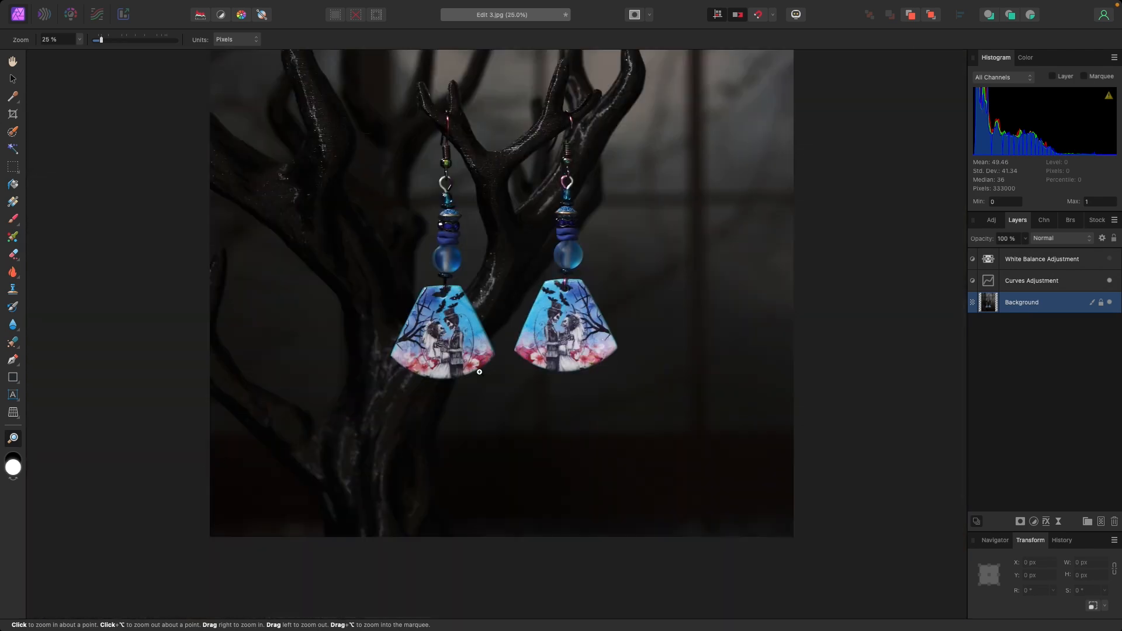
{"action": "scroll", "coordinate": [479, 372], "scroll_direction": "up", "scroll_amount": 5}
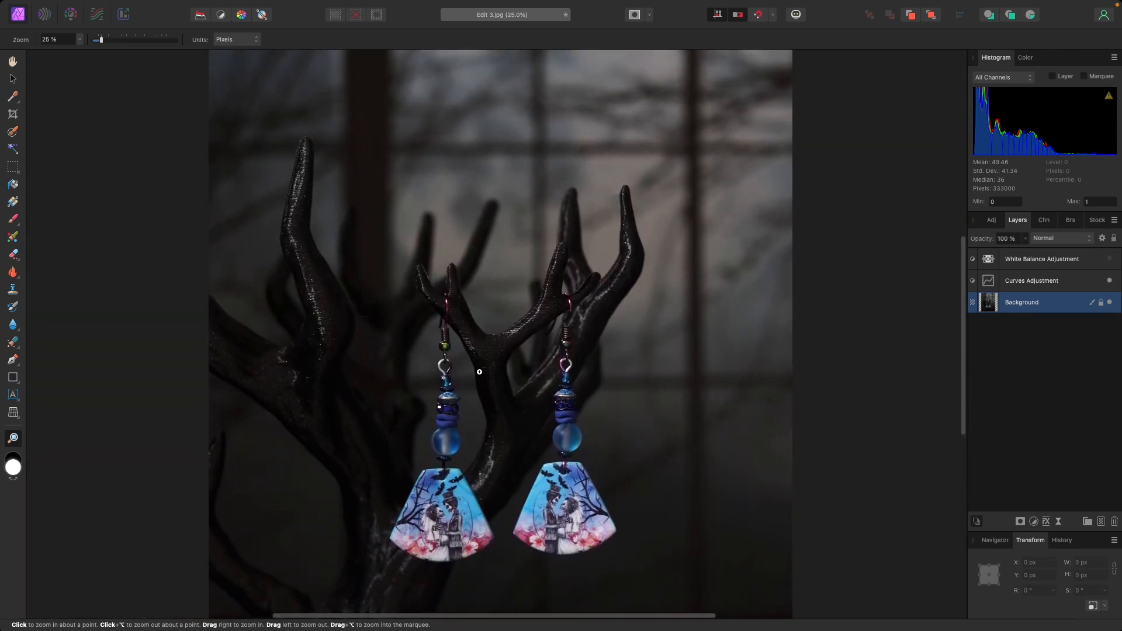
{"action": "right_click", "coordinate": [479, 372]}
{"action": "left_click", "coordinate": [494, 398]}
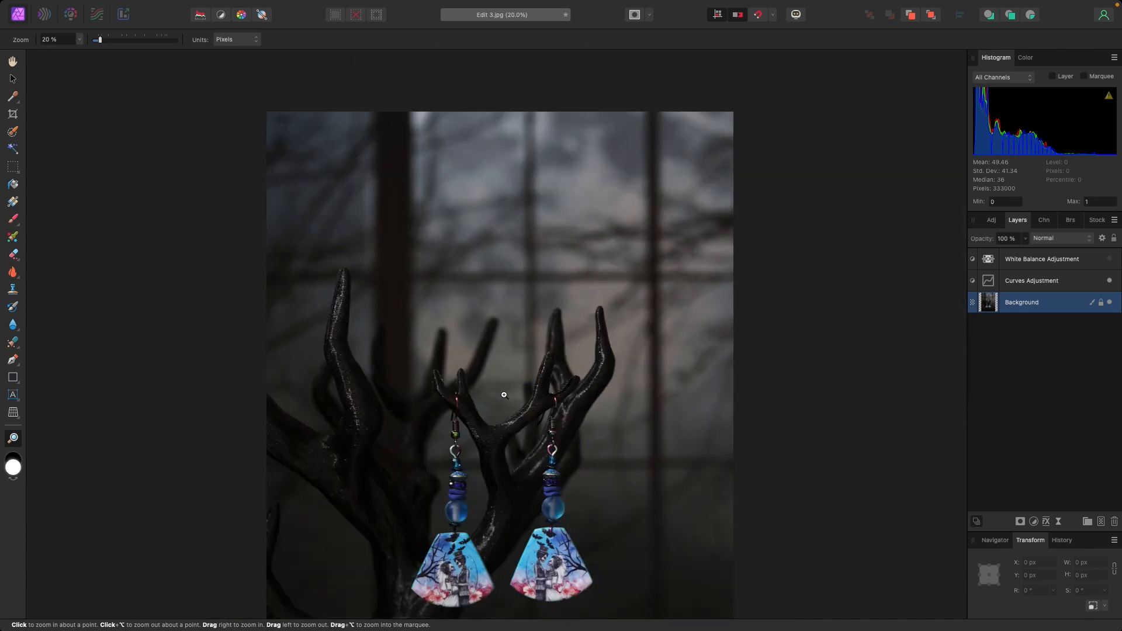
{"action": "right_click", "coordinate": [504, 395]}
{"action": "left_click", "coordinate": [522, 416]}
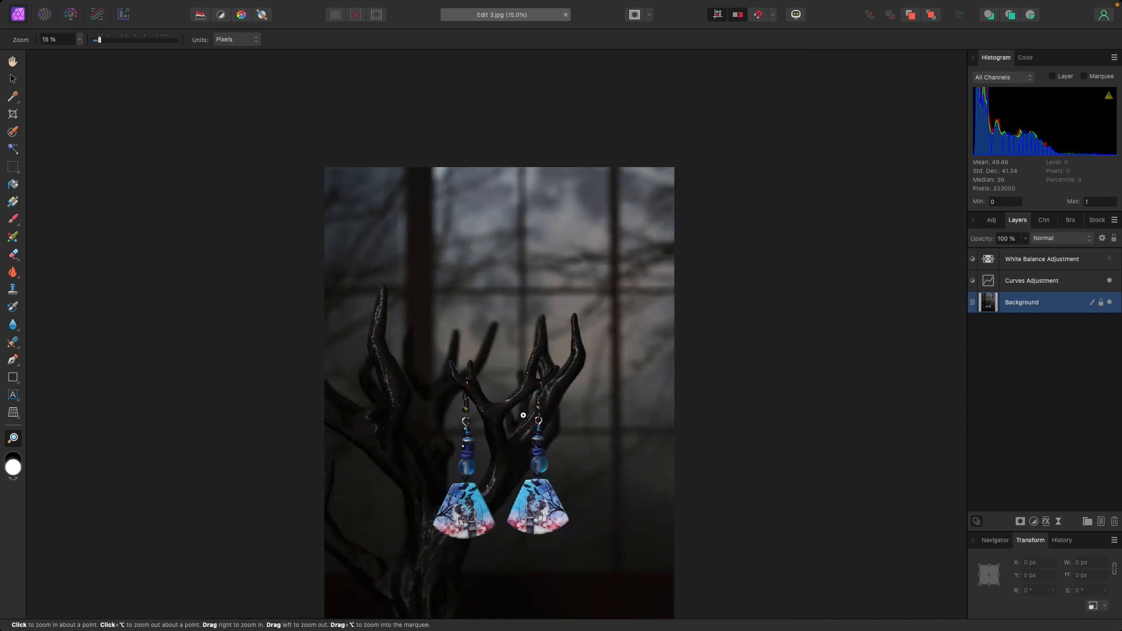
{"action": "scroll", "coordinate": [454, 425], "scroll_direction": "down", "scroll_amount": 3}
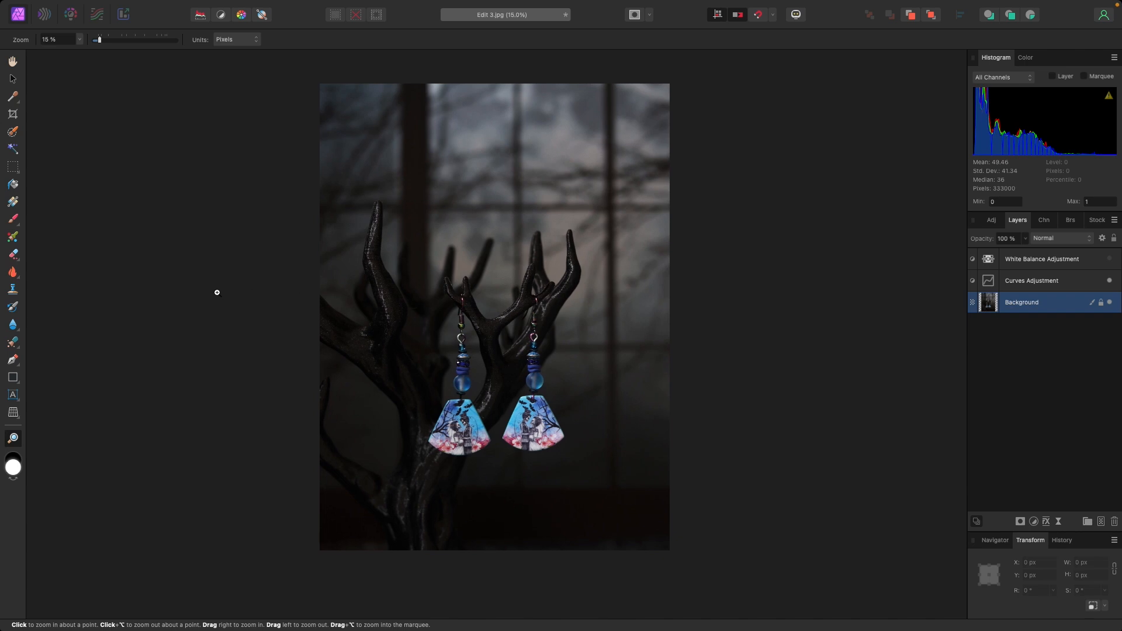
- Start cropping the photo with a custom crop ratio of 3 x 4
{"action": "left_click", "coordinate": [12, 114]}
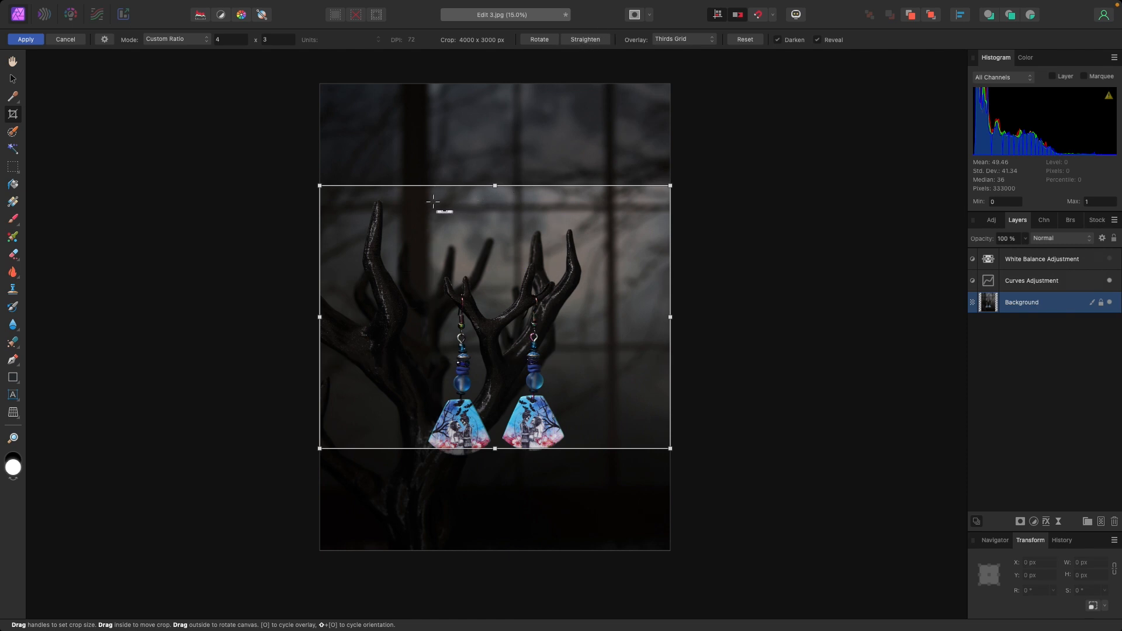
{"action": "left_click_drag", "start_coordinate": [433, 203], "coordinate": [662, 203]}
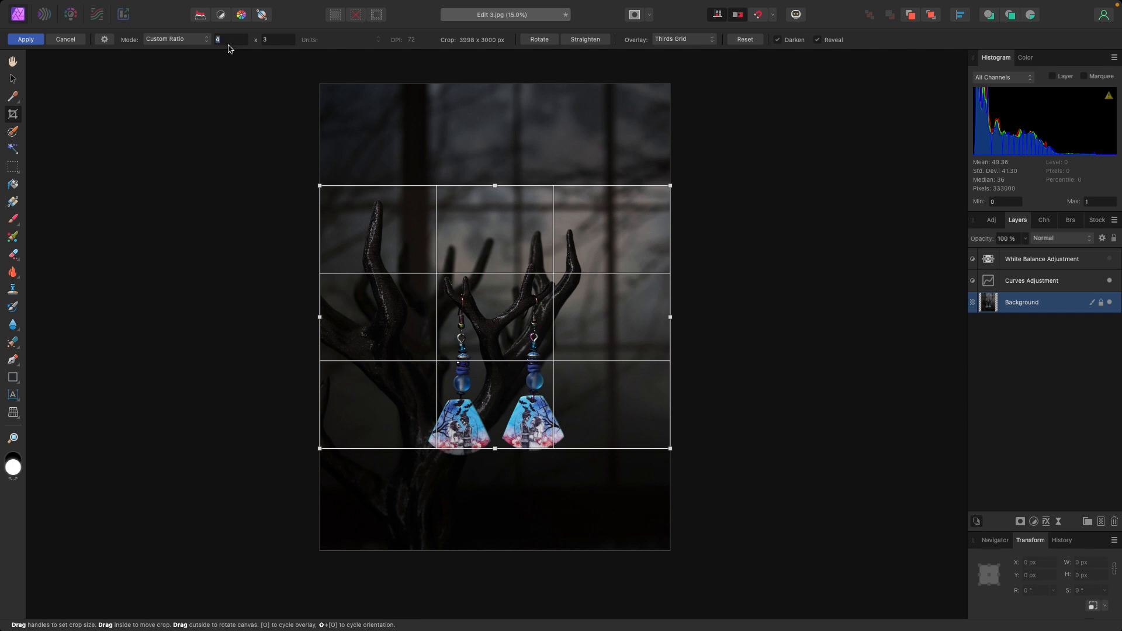
{"action": "key", "text": "Tab"}
{"action": "type", "text": "4"}
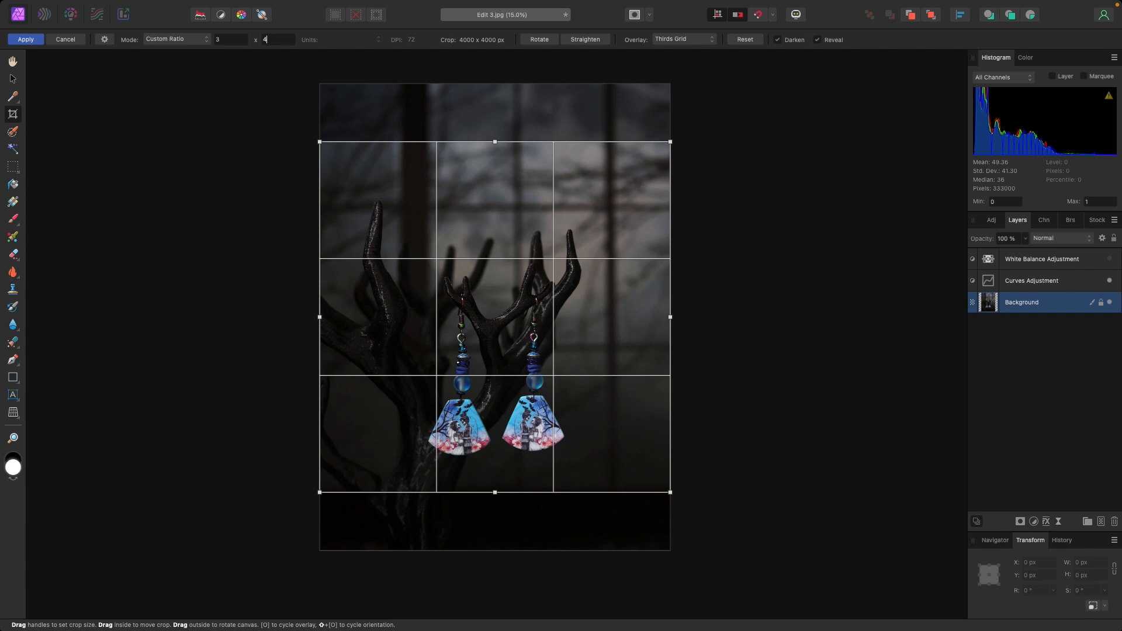
{"action": "key", "text": "Return"}
- Tighten the crop frame to about 3799 x 5066 px, trimming all four edges of the photo, and apply the crop
{"action": "left_click_drag", "start_coordinate": [320, 83], "coordinate": [326, 92]}
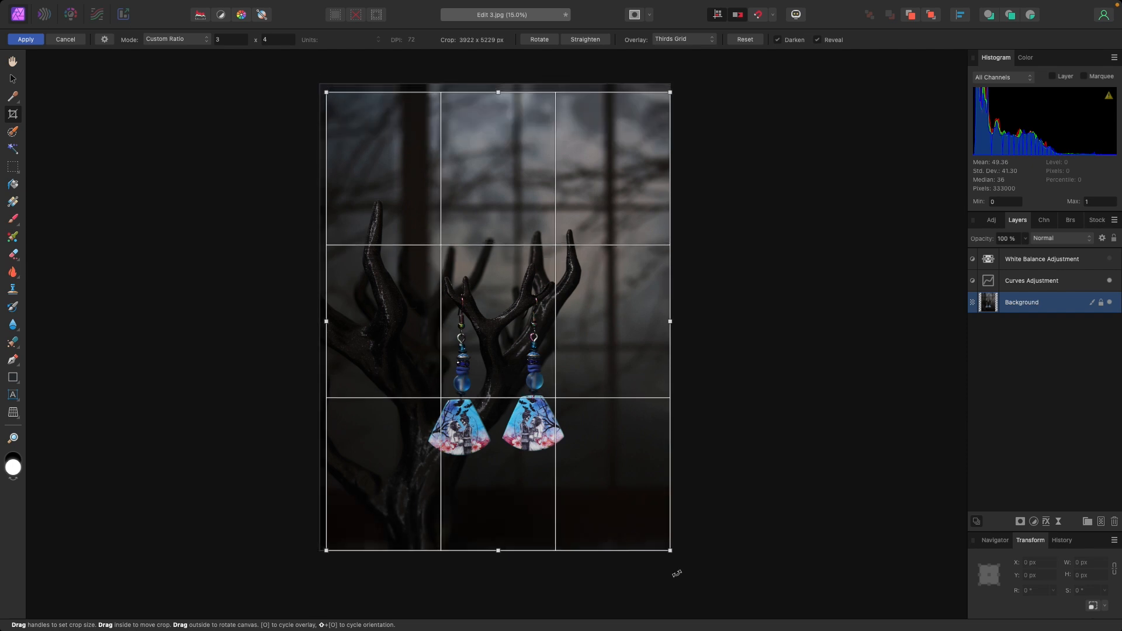
{"action": "left_click_drag", "start_coordinate": [670, 551], "coordinate": [662, 536]}
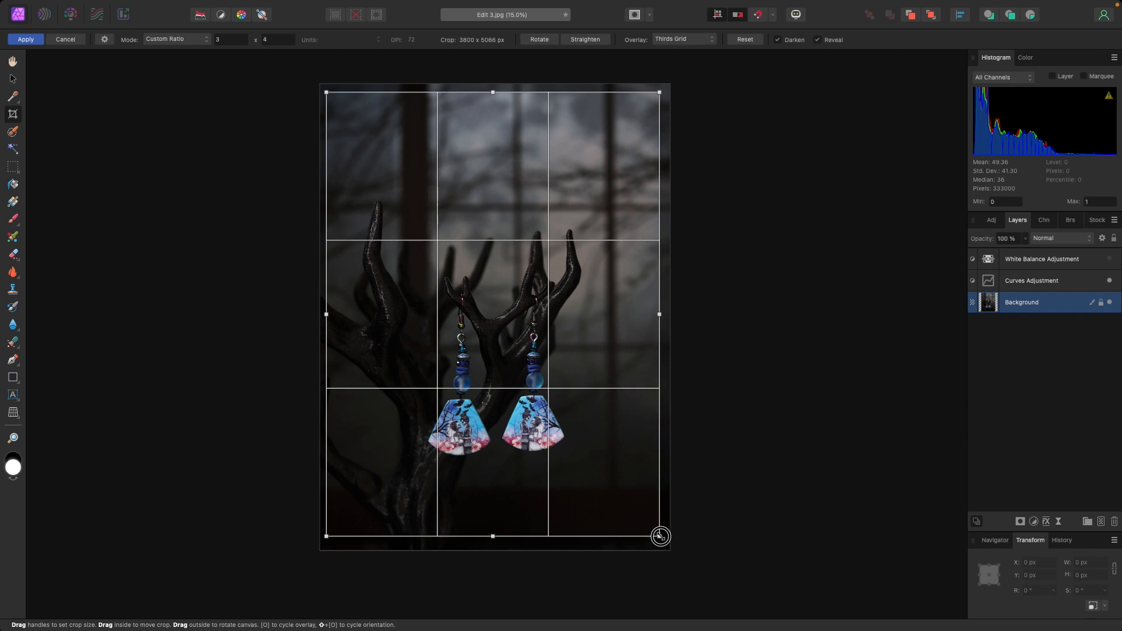
{"action": "left_click_drag", "start_coordinate": [541, 508], "coordinate": [544, 509]}
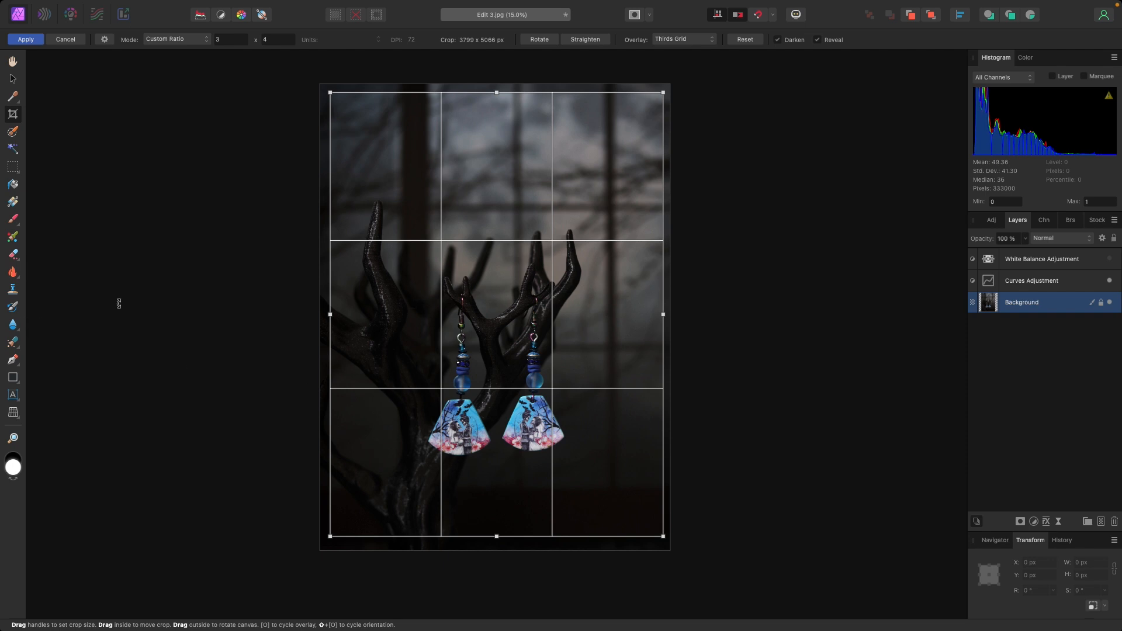
{"action": "key", "text": "h"}
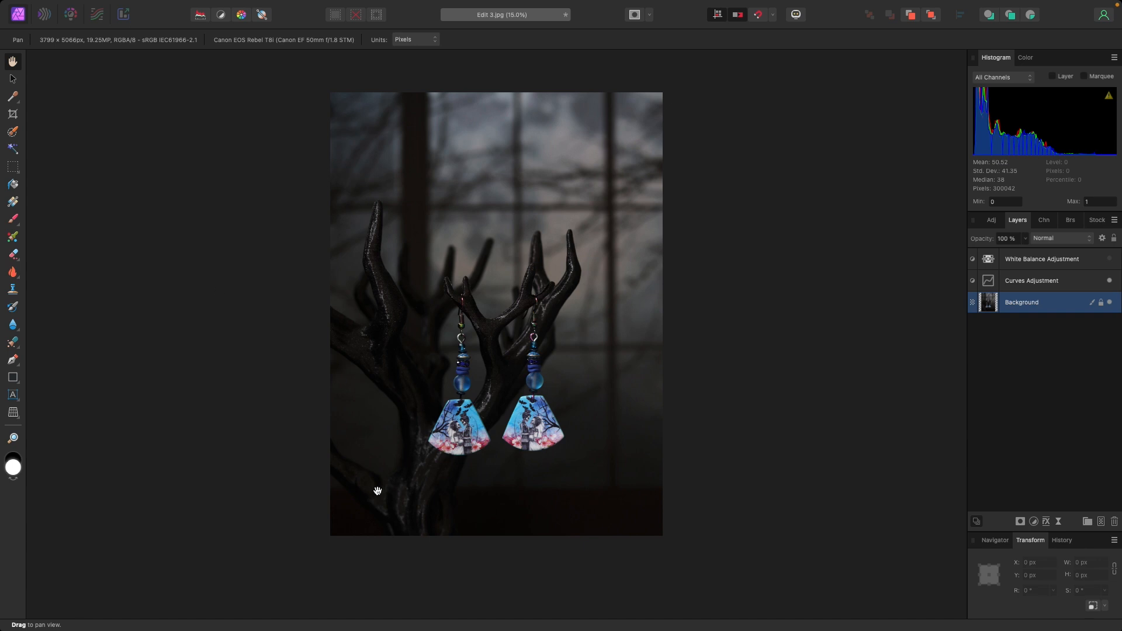
{"action": "left_click_drag", "start_coordinate": [411, 449], "coordinate": [418, 449]}
{"action": "scroll", "coordinate": [418, 449], "scroll_direction": "left", "scroll_amount": 3}
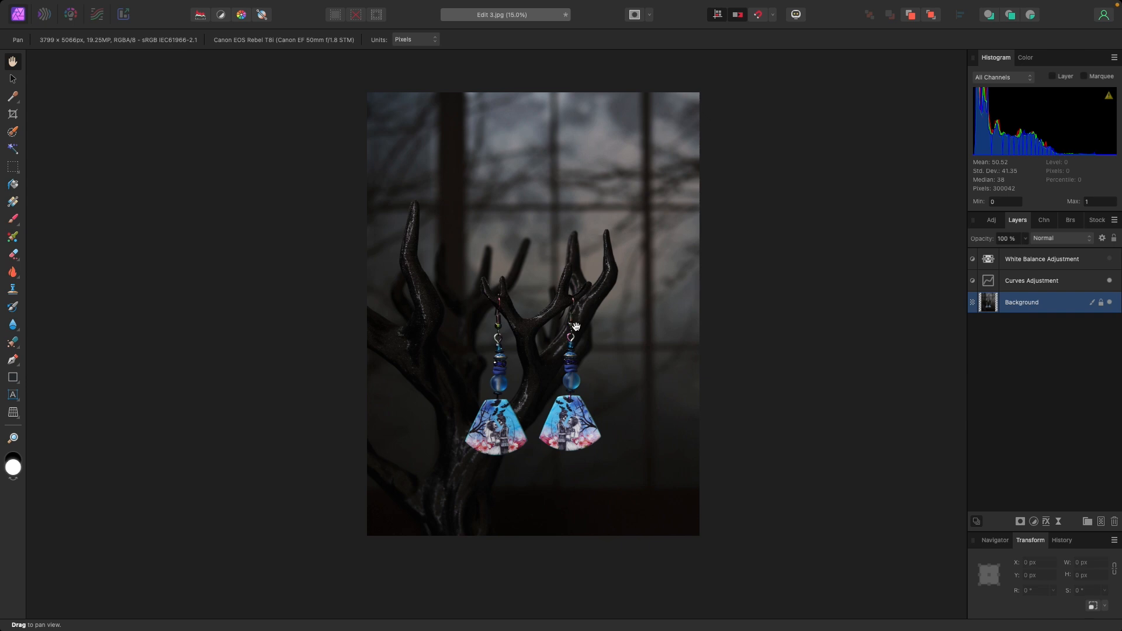
{"action": "scroll", "coordinate": [552, 359], "scroll_direction": "left", "scroll_amount": 1}
{"action": "scroll", "coordinate": [552, 358], "scroll_direction": "down", "scroll_amount": 1}
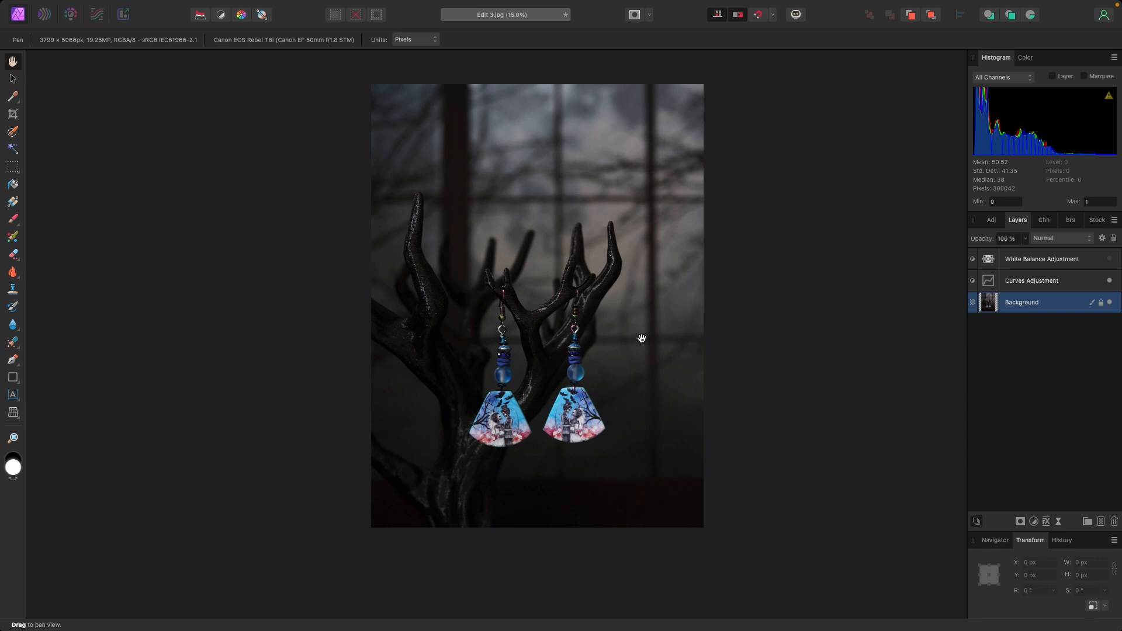
{"action": "scroll", "coordinate": [641, 339], "scroll_direction": "left", "scroll_amount": 1}
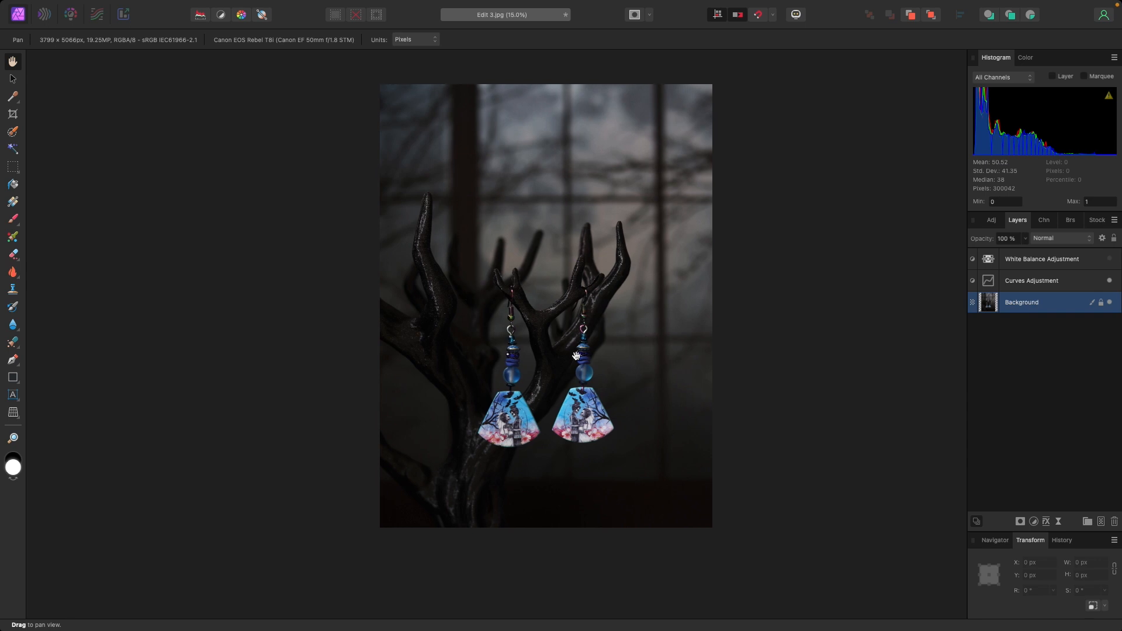
- Activate the Burn Brush Tool with a Midtones tonal range for retouching the branches around the earrings
{"action": "left_click", "coordinate": [14, 438]}
{"action": "left_click", "coordinate": [535, 396]}
{"action": "left_click", "coordinate": [534, 396]}
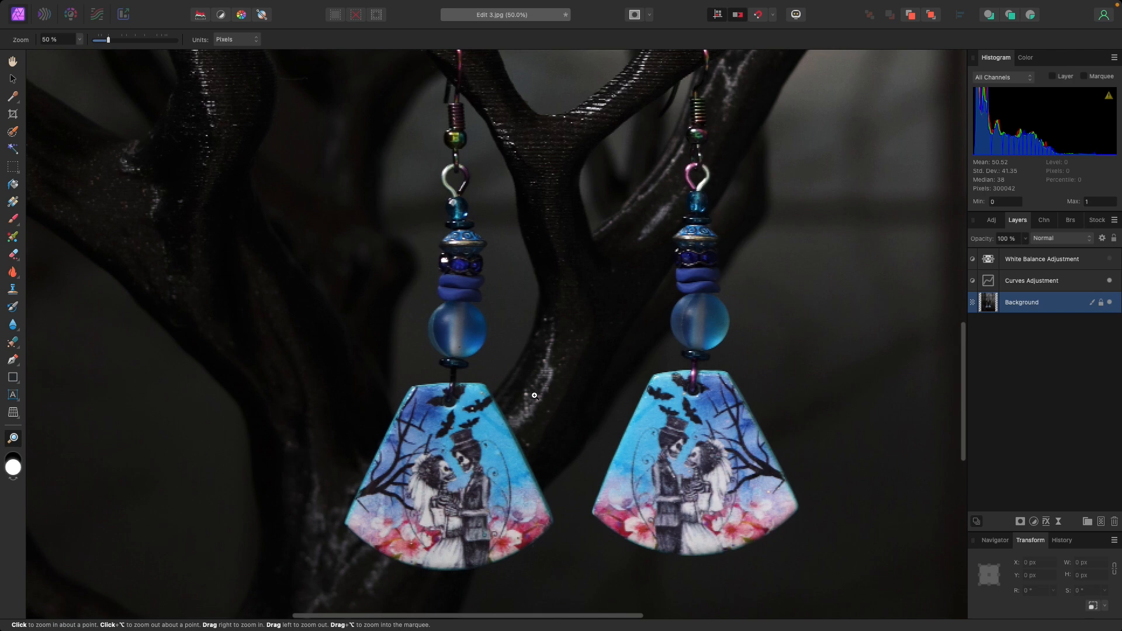
{"action": "left_click", "coordinate": [535, 396]}
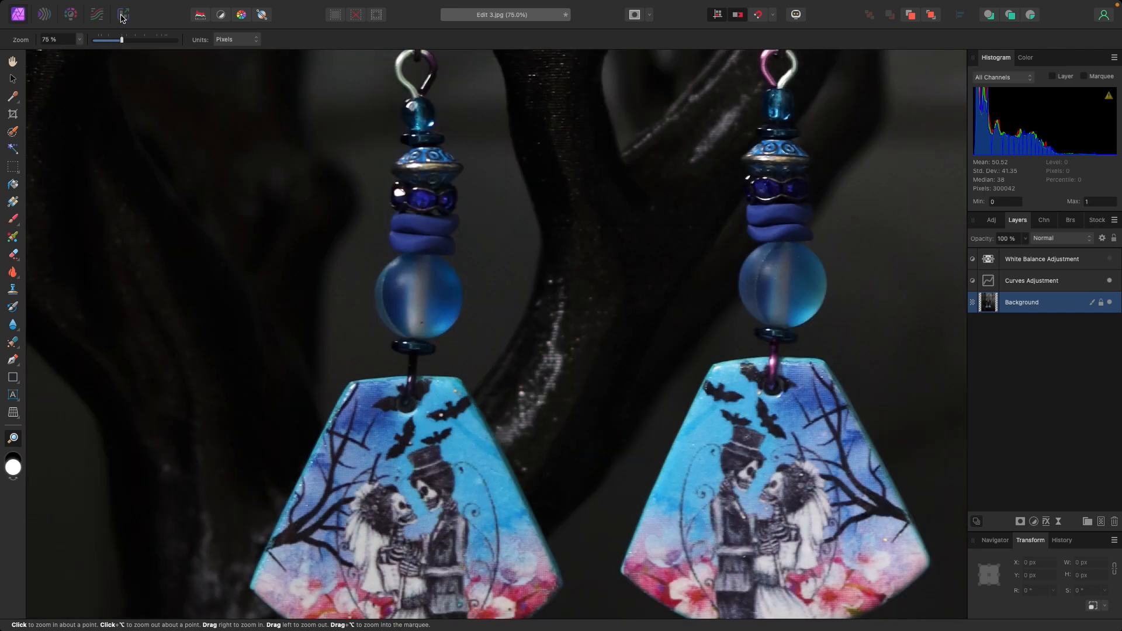
{"action": "left_click_drag", "start_coordinate": [120, 45], "coordinate": [109, 44]}
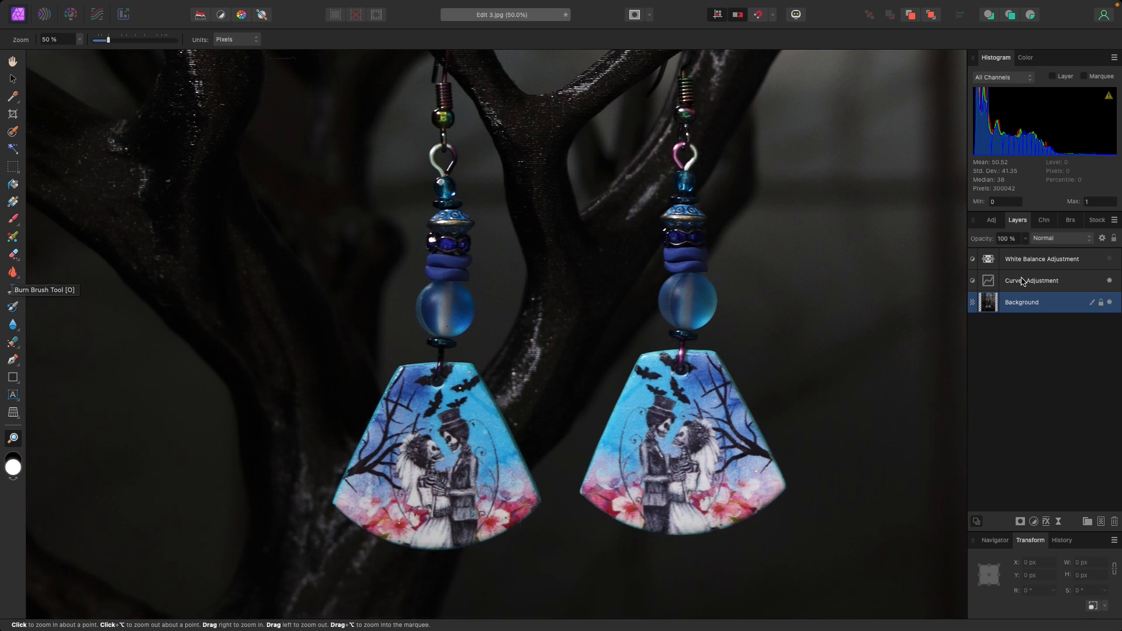
{"action": "left_click", "coordinate": [13, 273]}
{"action": "left_click", "coordinate": [20, 283]}
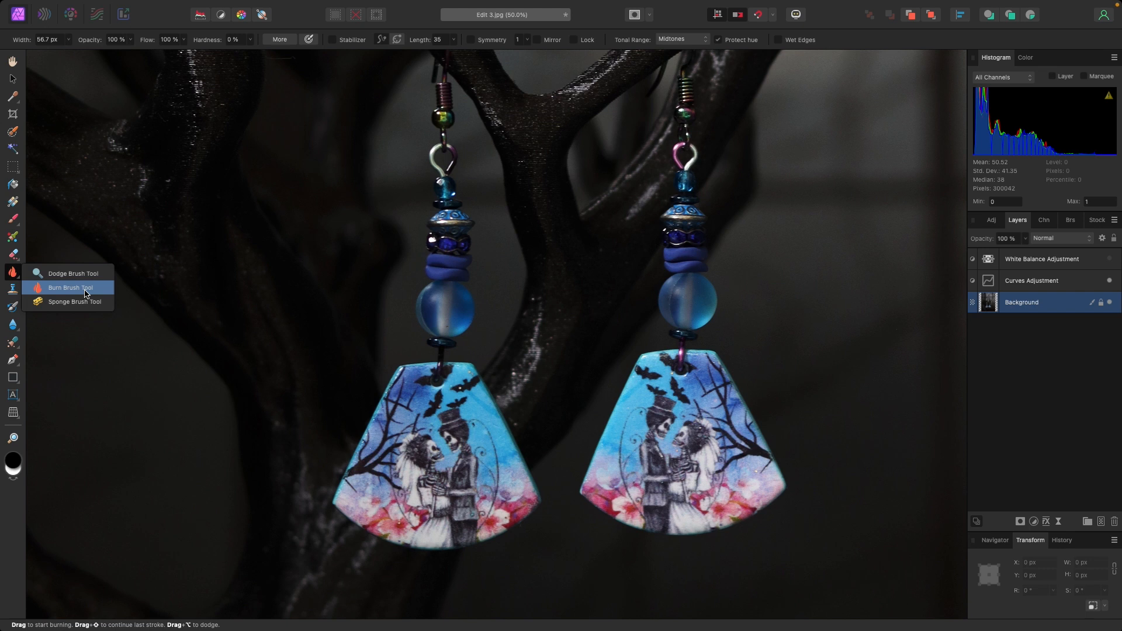
{"action": "left_click", "coordinate": [85, 291]}
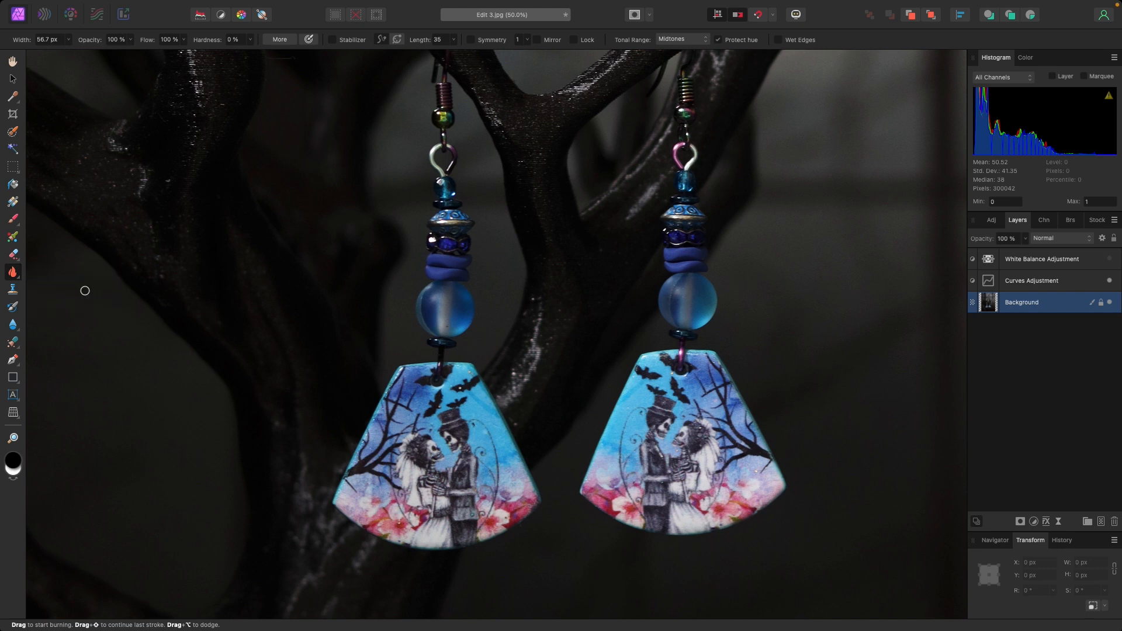
- Widen the burn brush and darken the shiny highlights on the branches behind and beside the two earrings
{"action": "left_click", "coordinate": [69, 40]}
{"action": "left_click", "coordinate": [68, 40]}
{"action": "left_click_drag", "start_coordinate": [69, 52], "coordinate": [78, 52]}
{"action": "mouse_move", "coordinate": [533, 370]}
{"action": "left_mouse_down"}
{"action": "mouse_move", "coordinate": [514, 393]}
{"action": "mouse_move", "coordinate": [544, 331]}
{"action": "mouse_move", "coordinate": [513, 390]}
{"action": "mouse_move", "coordinate": [544, 356]}
{"action": "mouse_move", "coordinate": [525, 380]}
{"action": "mouse_move", "coordinate": [542, 313]}
{"action": "mouse_move", "coordinate": [516, 397]}
{"action": "mouse_move", "coordinate": [549, 317]}
{"action": "mouse_move", "coordinate": [534, 372]}
{"action": "mouse_move", "coordinate": [515, 391]}
{"action": "mouse_move", "coordinate": [536, 364]}
{"action": "mouse_move", "coordinate": [540, 310]}
{"action": "left_mouse_up"}
{"action": "mouse_move", "coordinate": [297, 511]}
{"action": "left_mouse_down"}
{"action": "mouse_move", "coordinate": [302, 464]}
{"action": "mouse_move", "coordinate": [298, 558]}
{"action": "mouse_move", "coordinate": [309, 463]}
{"action": "mouse_move", "coordinate": [293, 595]}
{"action": "mouse_move", "coordinate": [323, 566]}
{"action": "mouse_move", "coordinate": [342, 583]}
{"action": "mouse_move", "coordinate": [373, 571]}
{"action": "mouse_move", "coordinate": [314, 525]}
{"action": "mouse_move", "coordinate": [372, 564]}
{"action": "mouse_move", "coordinate": [314, 514]}
{"action": "mouse_move", "coordinate": [328, 451]}
{"action": "left_mouse_up"}
{"action": "mouse_move", "coordinate": [135, 151]}
{"action": "left_mouse_down"}
{"action": "mouse_move", "coordinate": [142, 174]}
{"action": "mouse_move", "coordinate": [95, 121]}
{"action": "mouse_move", "coordinate": [98, 168]}
{"action": "mouse_move", "coordinate": [143, 245]}
{"action": "mouse_move", "coordinate": [98, 168]}
{"action": "mouse_move", "coordinate": [143, 177]}
{"action": "mouse_move", "coordinate": [113, 148]}
{"action": "mouse_move", "coordinate": [148, 201]}
{"action": "mouse_move", "coordinate": [98, 135]}
{"action": "mouse_move", "coordinate": [133, 186]}
{"action": "mouse_move", "coordinate": [108, 155]}
{"action": "mouse_move", "coordinate": [146, 164]}
{"action": "left_mouse_up"}
{"action": "mouse_move", "coordinate": [644, 186]}
{"action": "left_mouse_down"}
{"action": "mouse_move", "coordinate": [639, 200]}
{"action": "mouse_move", "coordinate": [657, 170]}
{"action": "mouse_move", "coordinate": [631, 212]}
{"action": "mouse_move", "coordinate": [604, 223]}
{"action": "mouse_move", "coordinate": [649, 181]}
{"action": "mouse_move", "coordinate": [508, 138]}
{"action": "mouse_move", "coordinate": [488, 94]}
{"action": "mouse_move", "coordinate": [524, 160]}
{"action": "mouse_move", "coordinate": [471, 167]}
{"action": "left_mouse_up"}
{"action": "mouse_move", "coordinate": [197, 92]}
{"action": "left_mouse_down"}
{"action": "mouse_move", "coordinate": [188, 111]}
{"action": "mouse_move", "coordinate": [201, 75]}
{"action": "mouse_move", "coordinate": [195, 114]}
{"action": "left_mouse_up"}
- With a 75 px burn brush, darken the highlight on the branch beside the right earring's hook
{"action": "left_click", "coordinate": [68, 39]}
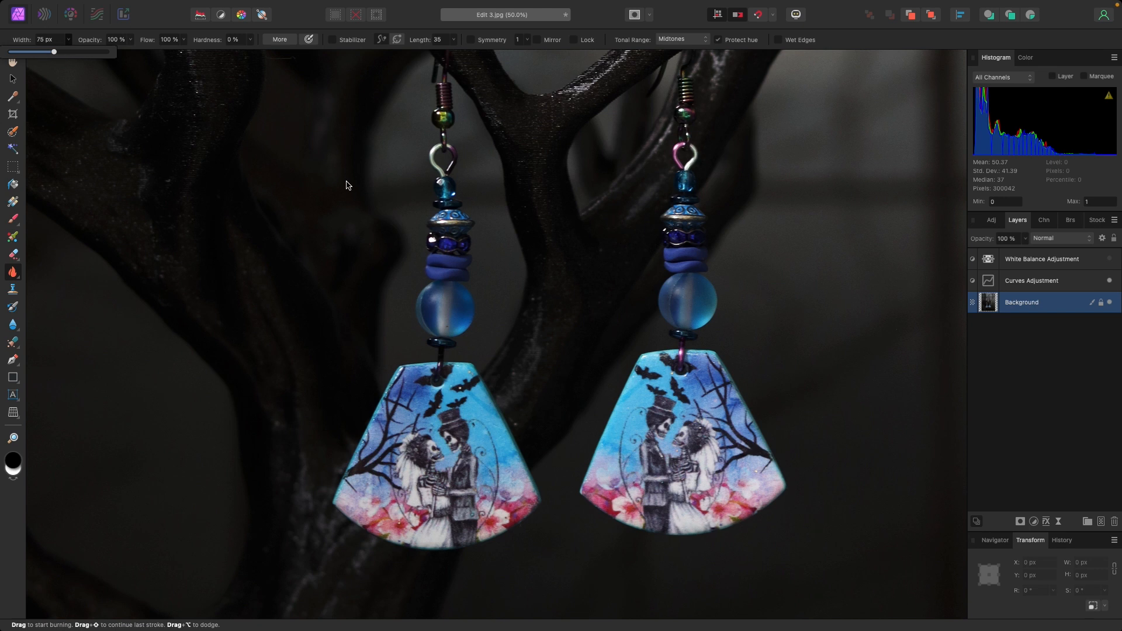
{"action": "left_click", "coordinate": [655, 198]}
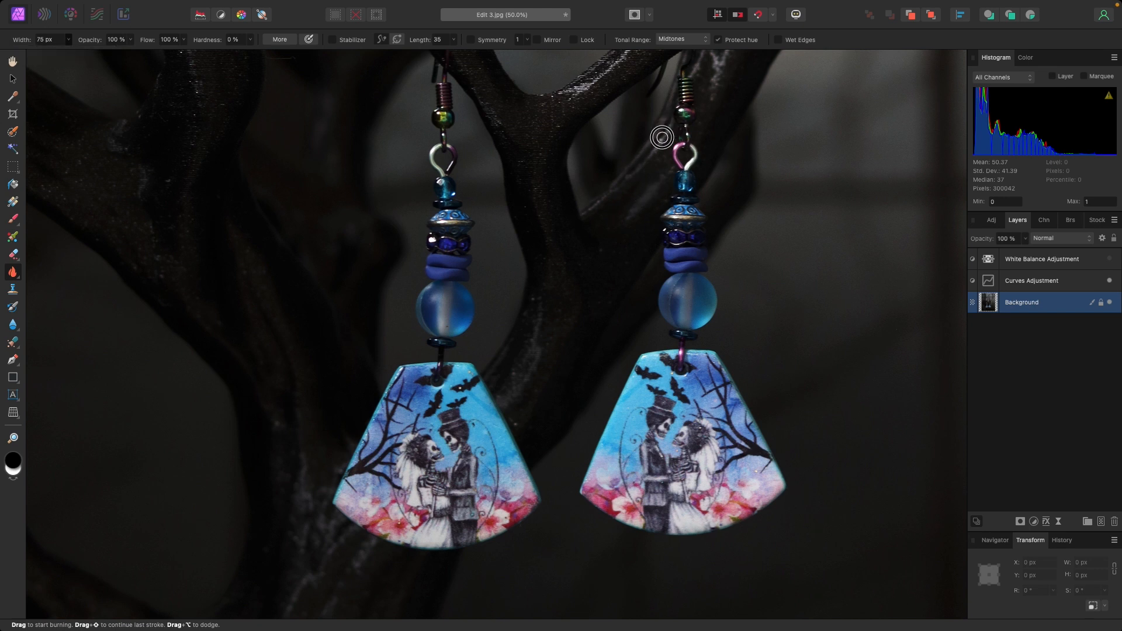
{"action": "mouse_move", "coordinate": [662, 130]}
{"action": "left_mouse_down"}
{"action": "mouse_move", "coordinate": [665, 118]}
{"action": "mouse_move", "coordinate": [658, 144]}
{"action": "left_mouse_up"}
- Set the burn brush width to 180 px and darken the highlights along the tall right branch and the forked branch holding the earrings
{"action": "scroll", "coordinate": [648, 189], "scroll_direction": "up", "scroll_amount": 5}
{"action": "scroll", "coordinate": [649, 189], "scroll_direction": "right", "scroll_amount": 3}
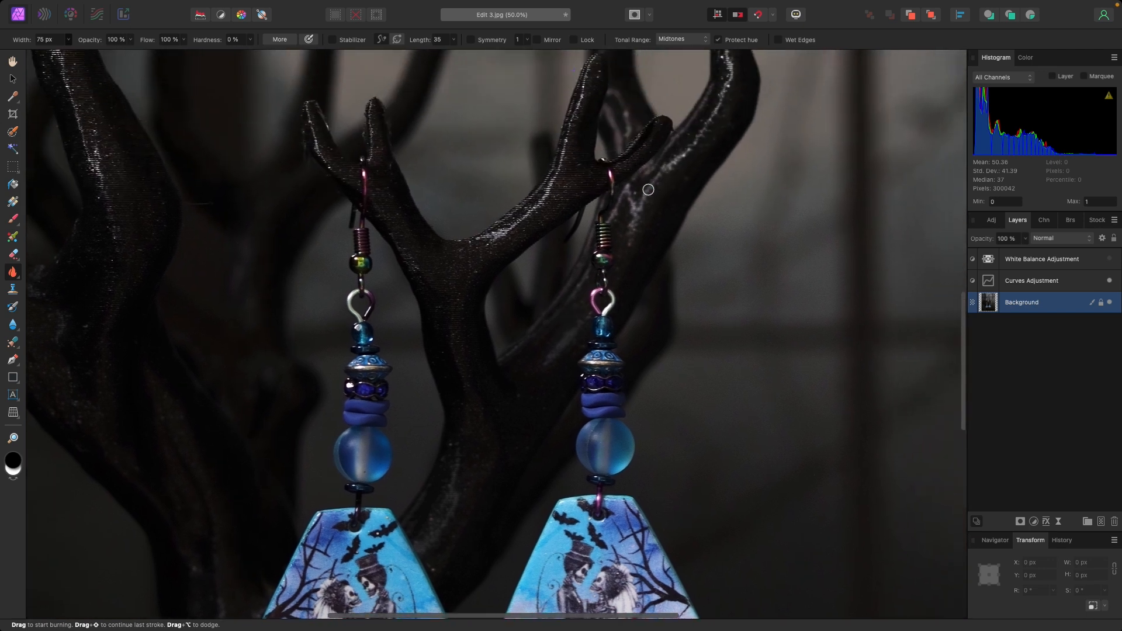
{"action": "scroll", "coordinate": [649, 189], "scroll_direction": "up", "scroll_amount": 3}
{"action": "scroll", "coordinate": [648, 189], "scroll_direction": "right", "scroll_amount": 2}
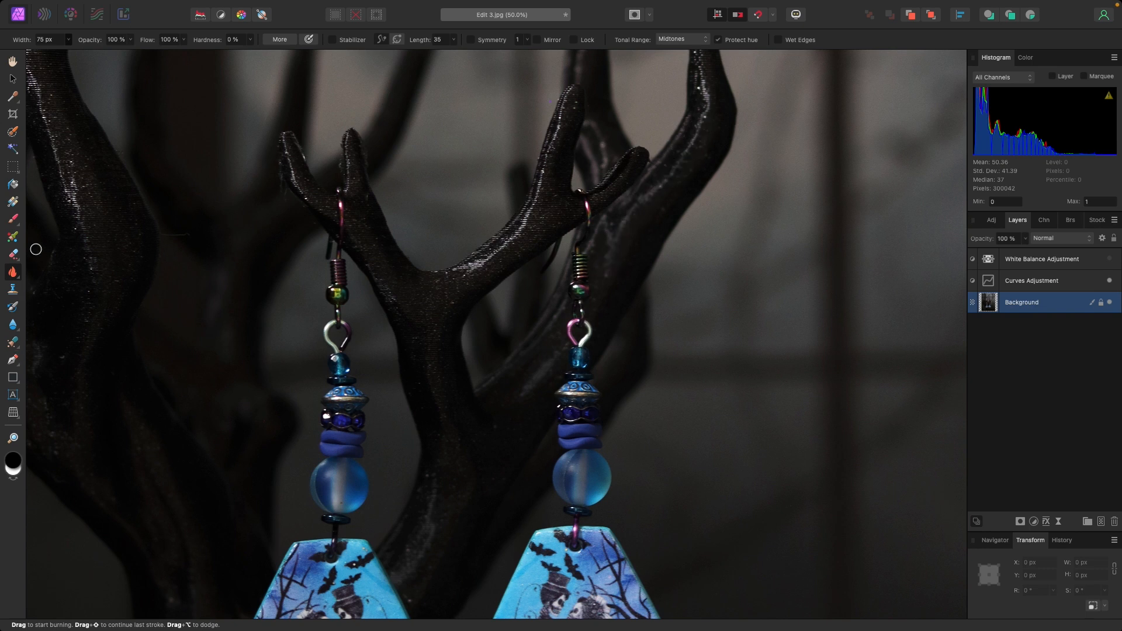
{"action": "left_click", "coordinate": [70, 45]}
{"action": "left_click_drag", "start_coordinate": [73, 53], "coordinate": [79, 52]}
{"action": "mouse_move", "coordinate": [657, 202]}
{"action": "left_mouse_down"}
{"action": "mouse_move", "coordinate": [693, 134]}
{"action": "mouse_move", "coordinate": [710, 74]}
{"action": "left_mouse_up"}
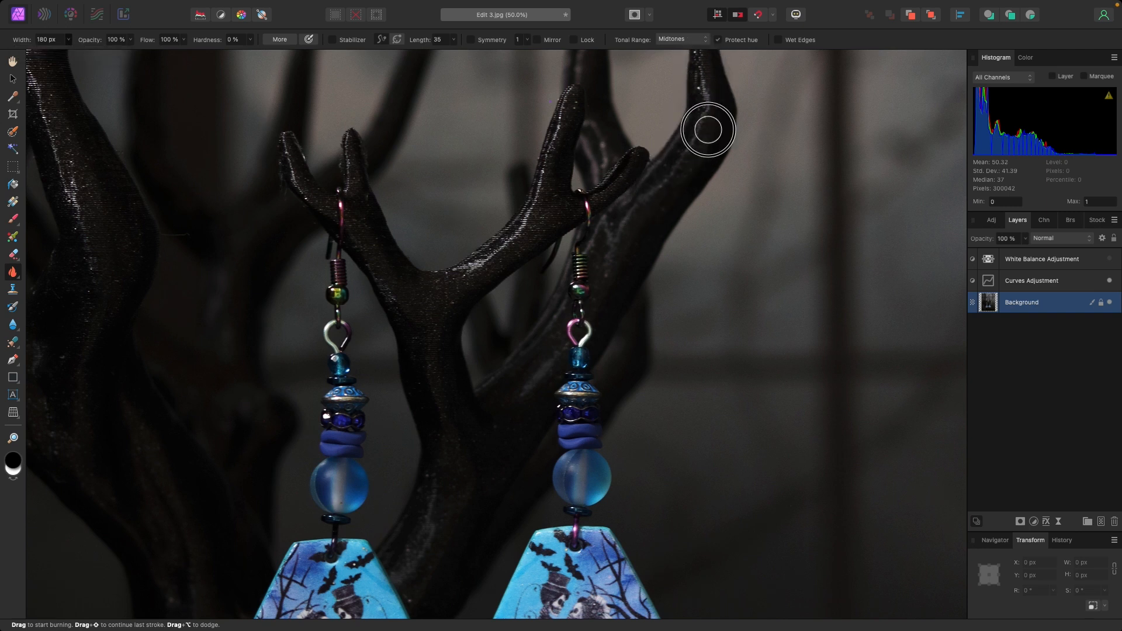
{"action": "mouse_move", "coordinate": [537, 219]}
{"action": "left_mouse_down"}
{"action": "mouse_move", "coordinate": [553, 162]}
{"action": "mouse_move", "coordinate": [528, 220]}
{"action": "mouse_move", "coordinate": [554, 150]}
{"action": "mouse_move", "coordinate": [533, 217]}
{"action": "mouse_move", "coordinate": [466, 268]}
{"action": "left_mouse_up"}
{"action": "mouse_move", "coordinate": [709, 70]}
{"action": "left_mouse_down"}
{"action": "mouse_move", "coordinate": [704, 55]}
{"action": "mouse_move", "coordinate": [710, 105]}
{"action": "left_mouse_up"}
- Burn the glossy highlights along the tall left branch of the display tree, up toward its tip
{"action": "left_click_drag", "start_coordinate": [51, 88], "coordinate": [78, 214]}
{"action": "scroll", "coordinate": [88, 225], "scroll_direction": "up", "scroll_amount": 5}
{"action": "scroll", "coordinate": [88, 225], "scroll_direction": "left", "scroll_amount": 3}
{"action": "scroll", "coordinate": [89, 225], "scroll_direction": "up", "scroll_amount": 2}
{"action": "mouse_move", "coordinate": [162, 105]}
{"action": "left_mouse_down"}
{"action": "mouse_move", "coordinate": [169, 353]}
{"action": "mouse_move", "coordinate": [193, 467]}
{"action": "mouse_move", "coordinate": [158, 151]}
{"action": "mouse_move", "coordinate": [142, 251]}
{"action": "mouse_move", "coordinate": [143, 217]}
{"action": "left_mouse_up"}
{"action": "left_click_drag", "start_coordinate": [147, 168], "coordinate": [135, 253]}
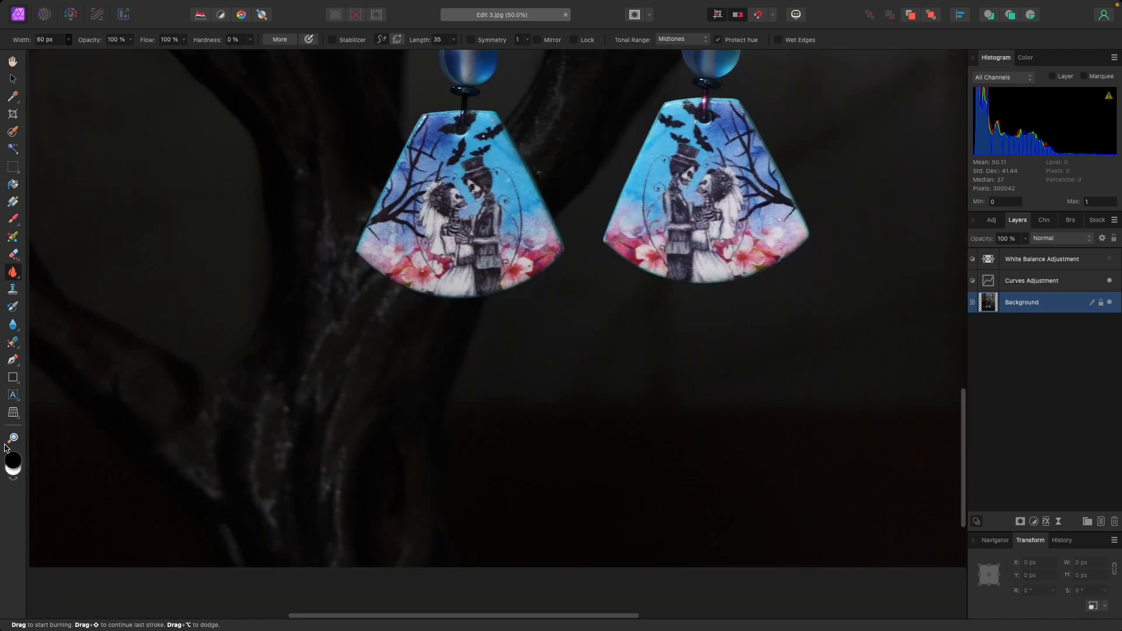
{"action": "left_click", "coordinate": [12, 438]}
{"action": "left_click_drag", "start_coordinate": [109, 43], "coordinate": [99, 41]}
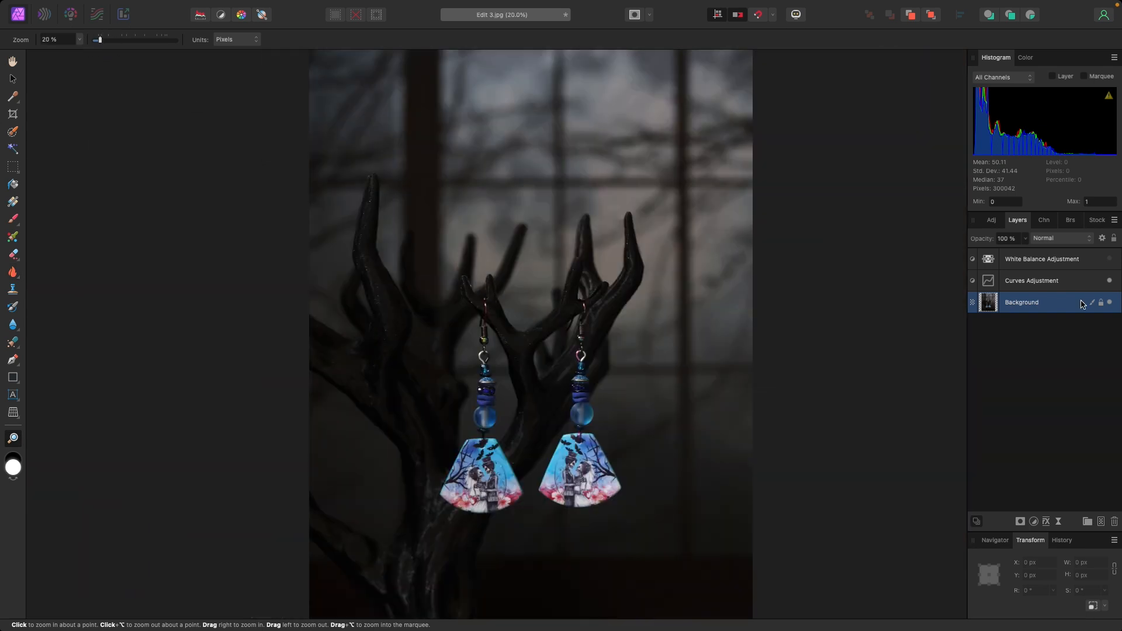